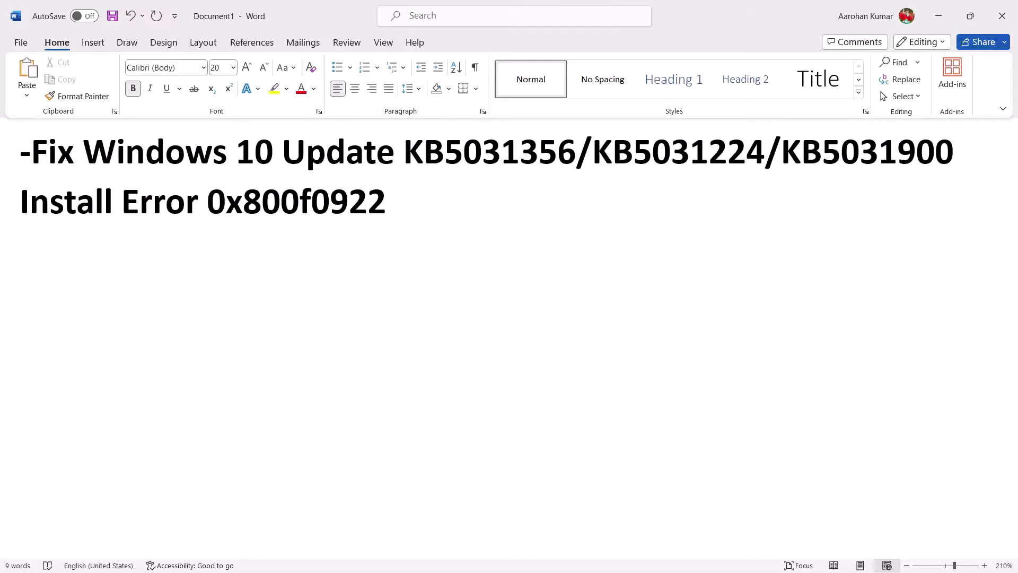
- Delete the leading dash from the title heading and select its three KB update numbers
key("BackSpace")
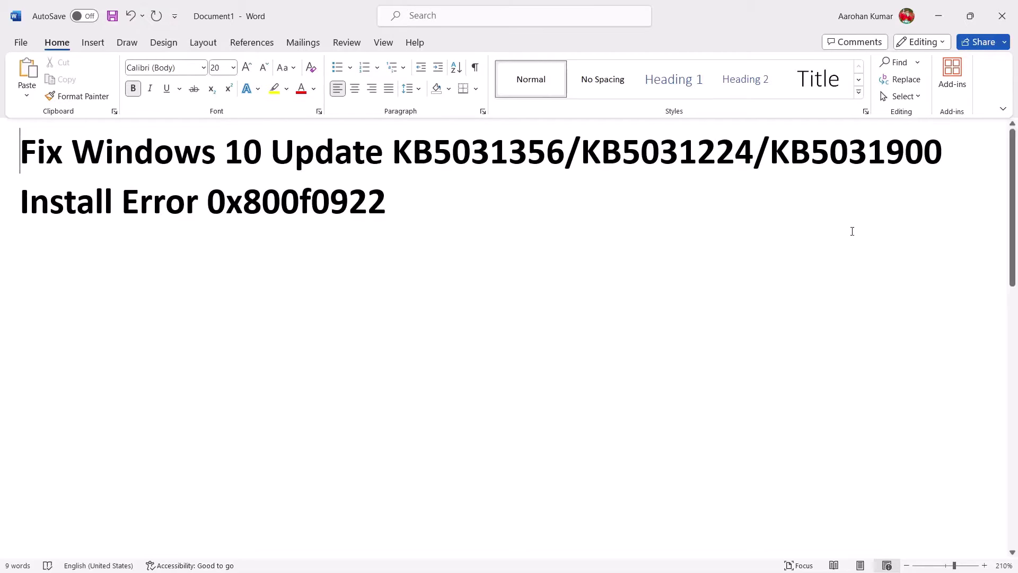
left_click_drag(415, 152, 648, 155)
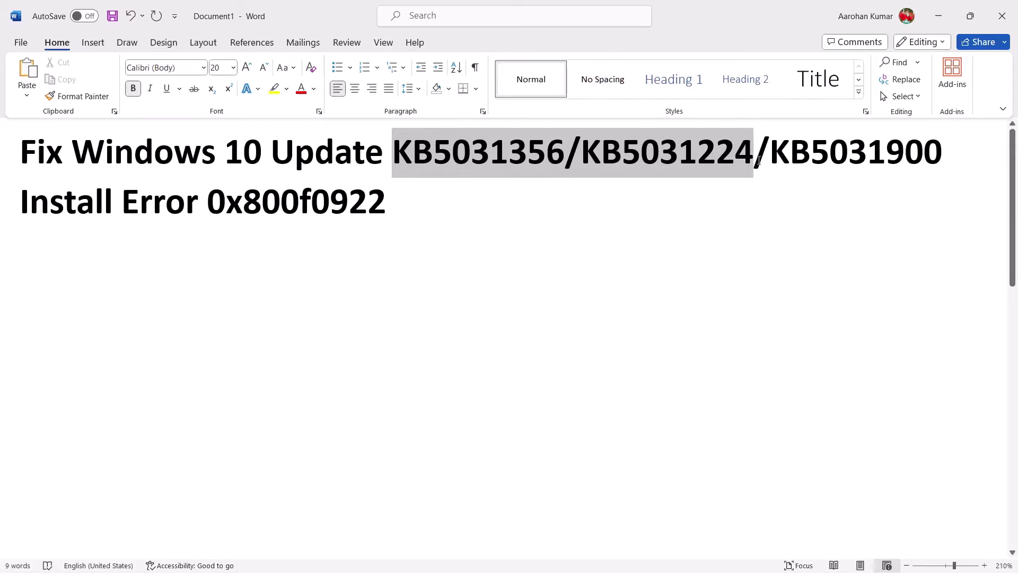
left_click_drag(759, 161, 808, 160)
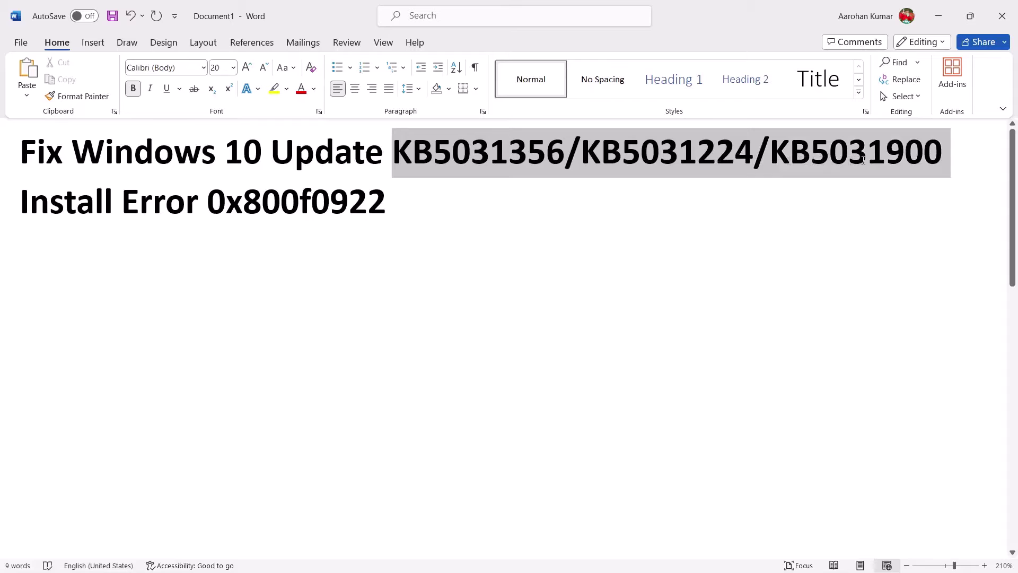
left_click_drag(862, 161, 863, 160)
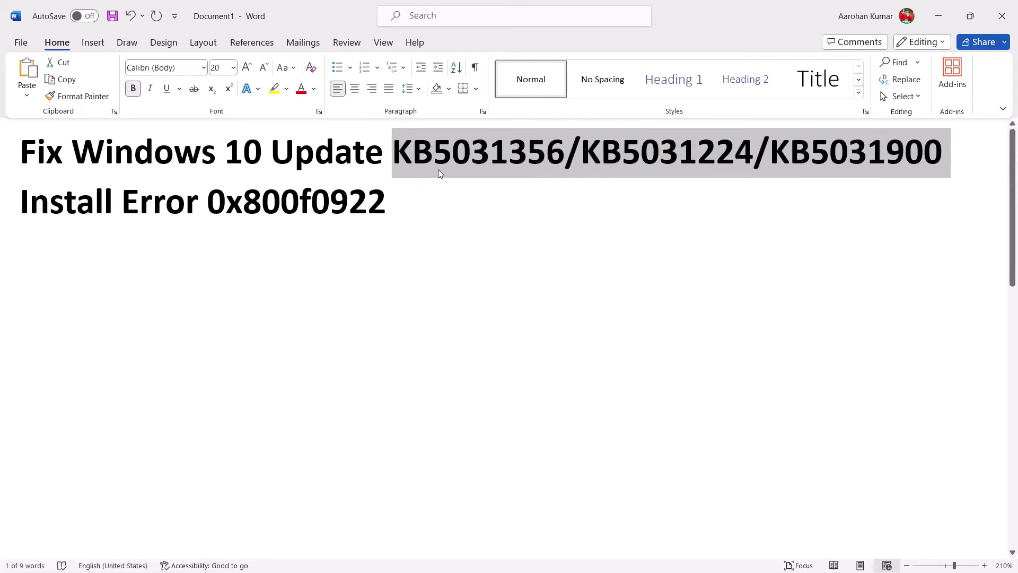
- Highlight error code 0x800f0922, then bring up the fix document and launch Windows Settings
left_click_drag(404, 201, 209, 200)
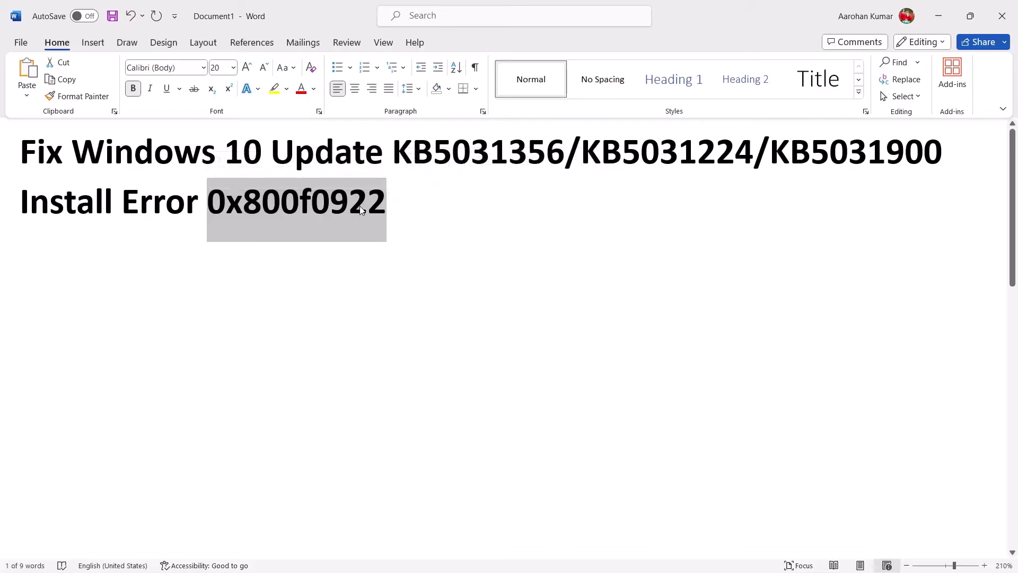
left_click(671, 424)
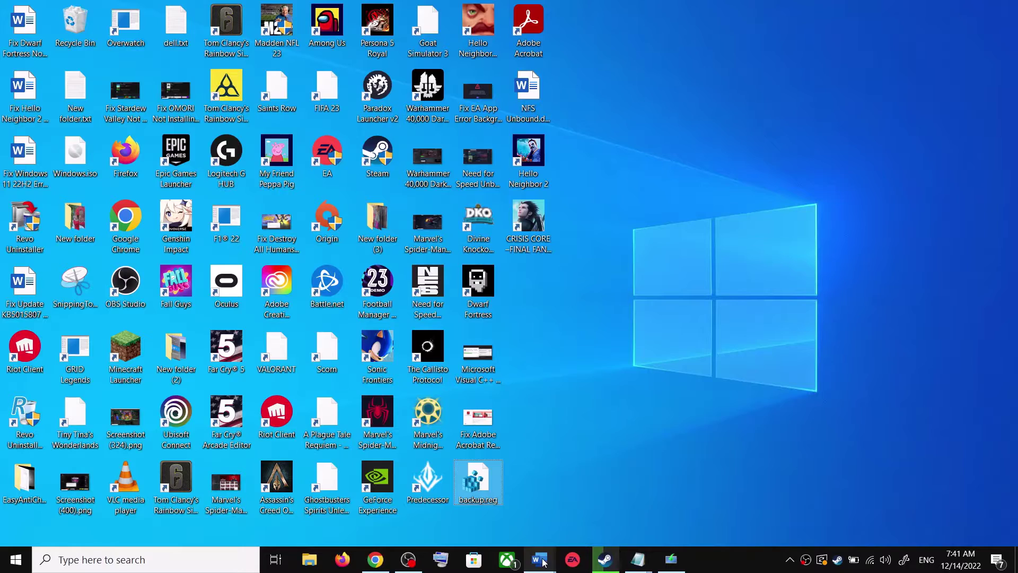
left_click(785, 499)
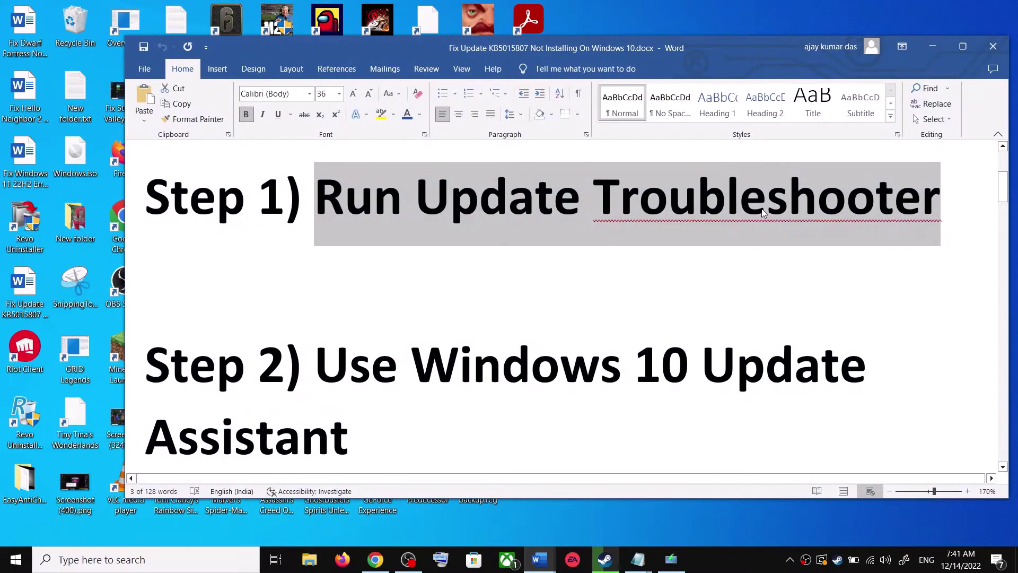
key("super+i")
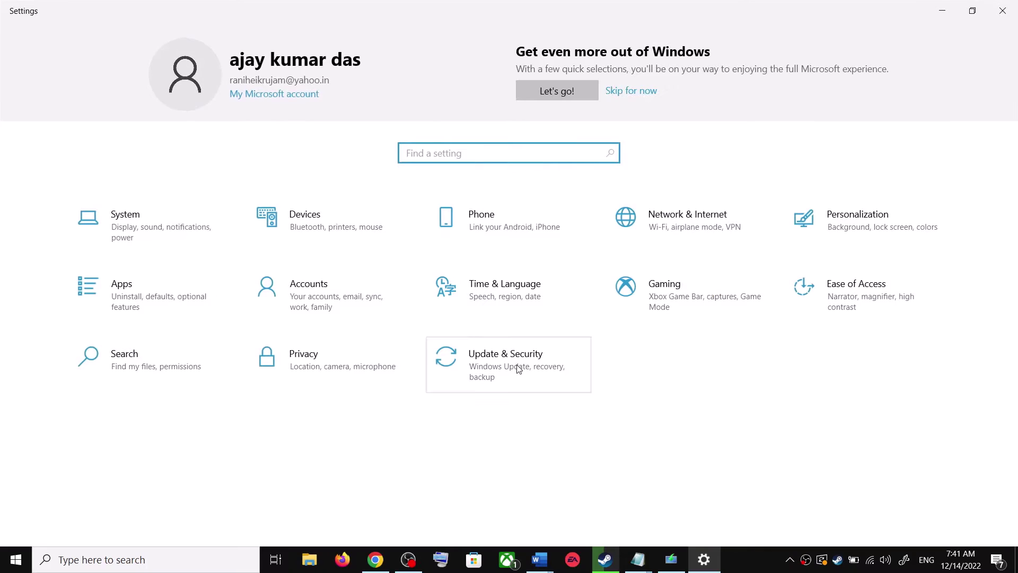
- Run the Windows Update troubleshooter from Update & Security > Troubleshoot > Additional troubleshooters
left_click(518, 369)
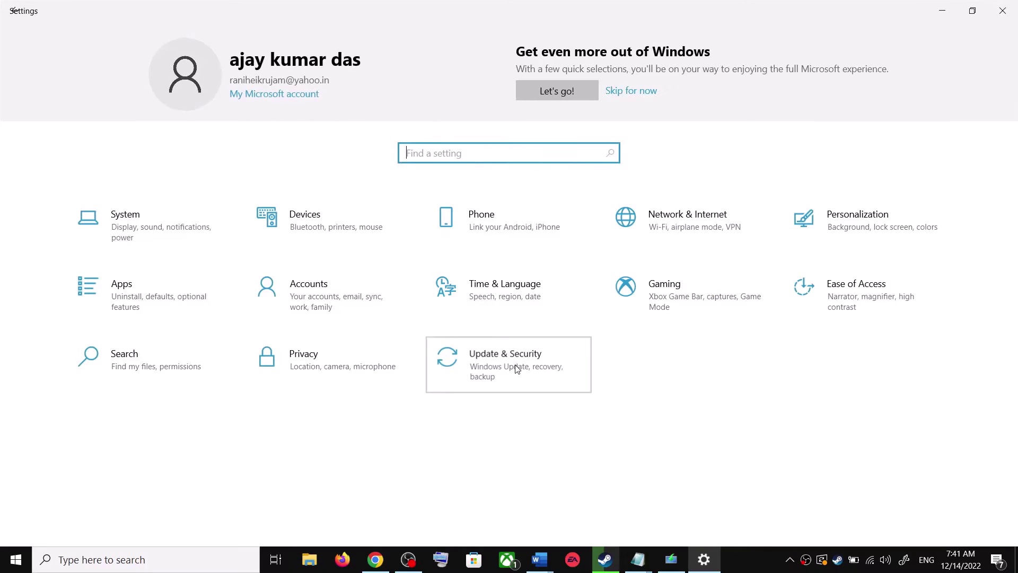
left_click(80, 277)
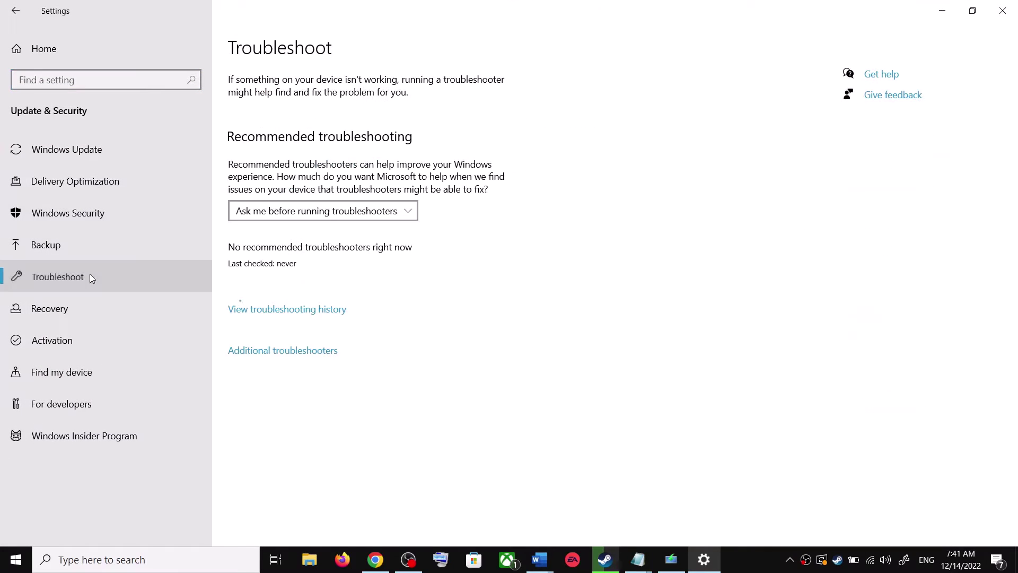
left_click(306, 351)
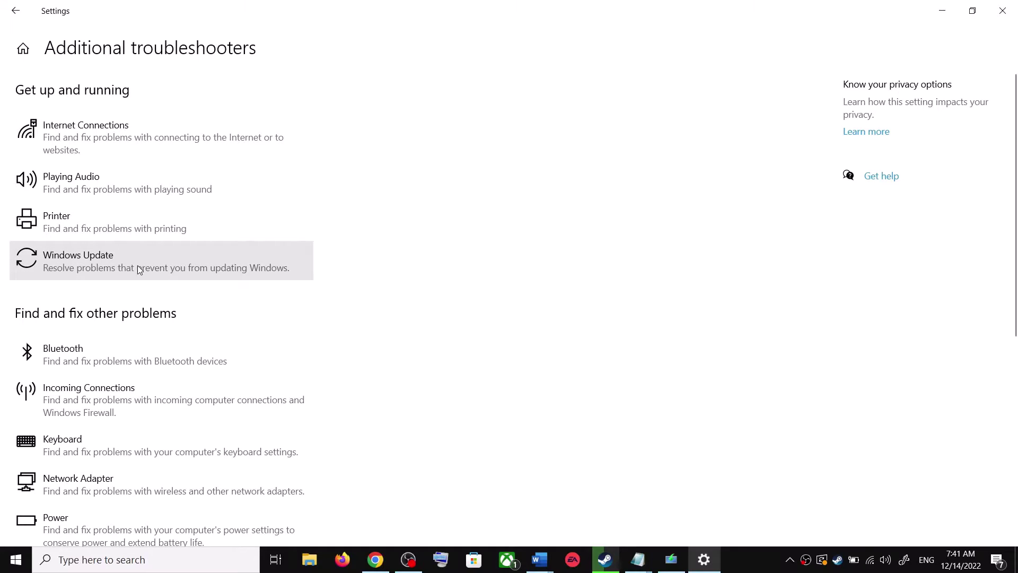
left_click(126, 266)
left_click(235, 301)
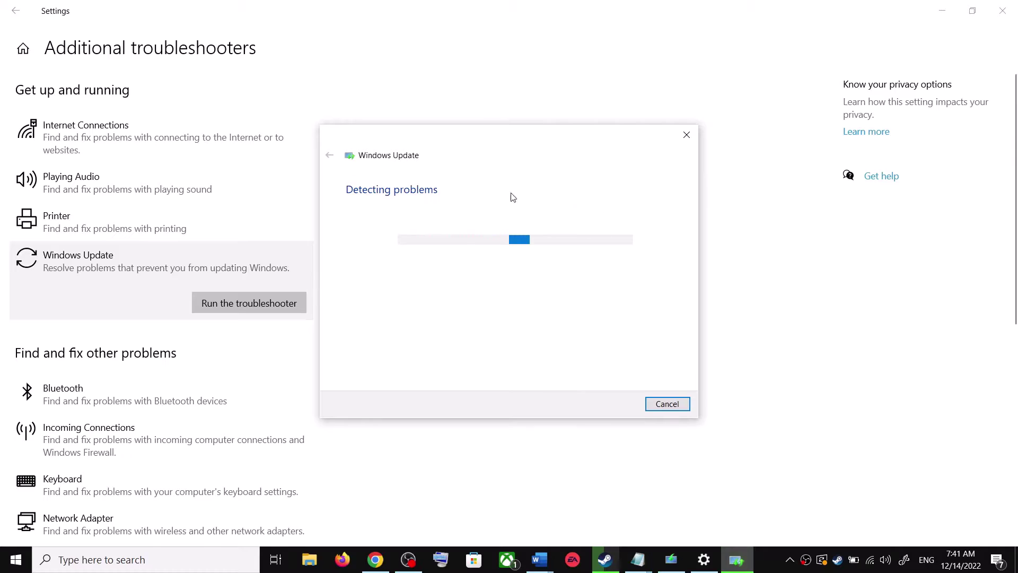
- Show the Start menu power options, dismiss them, and return to the Settings window
left_click(11, 566)
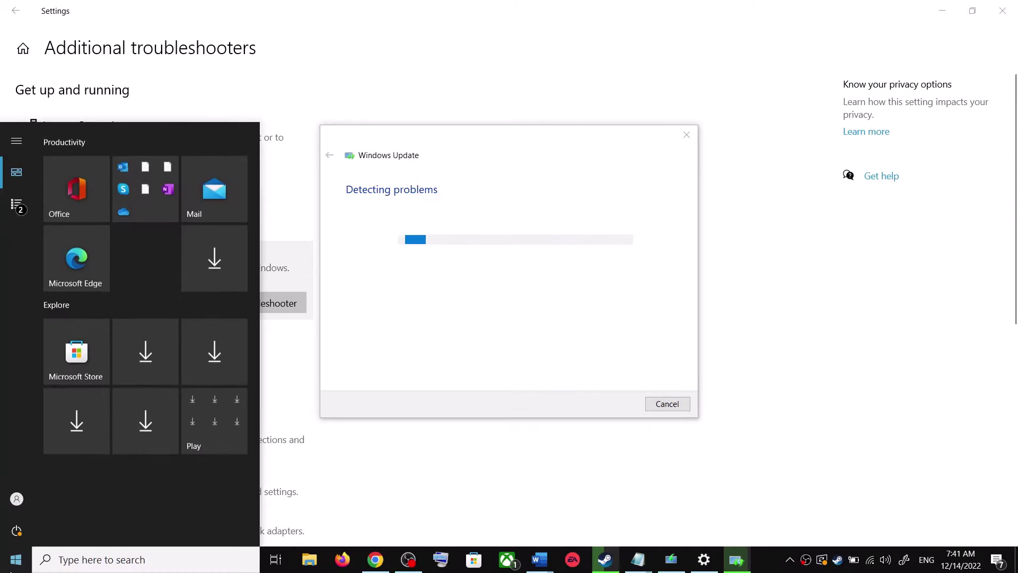
left_click(17, 530)
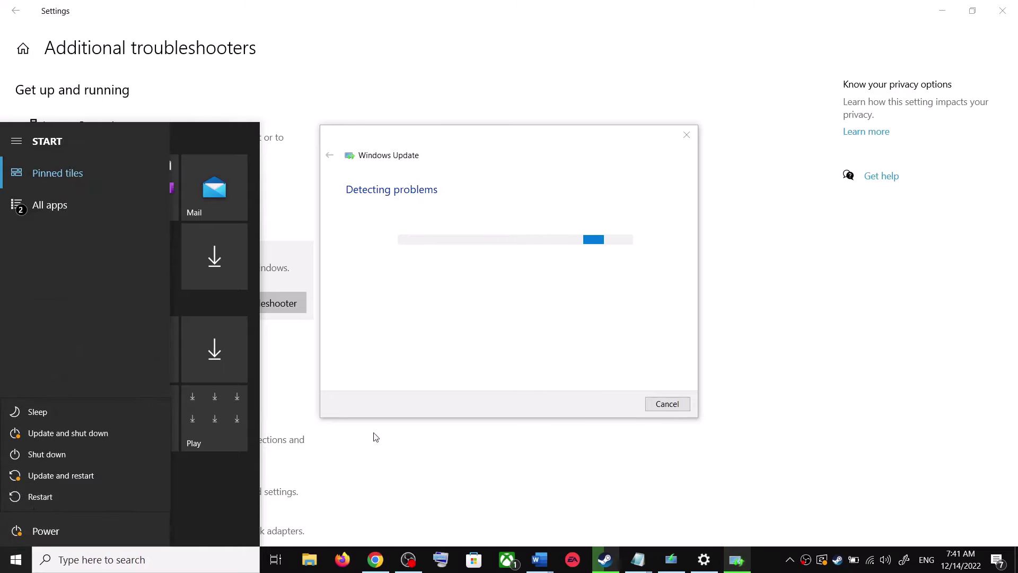
left_click(770, 218)
left_click(778, 227)
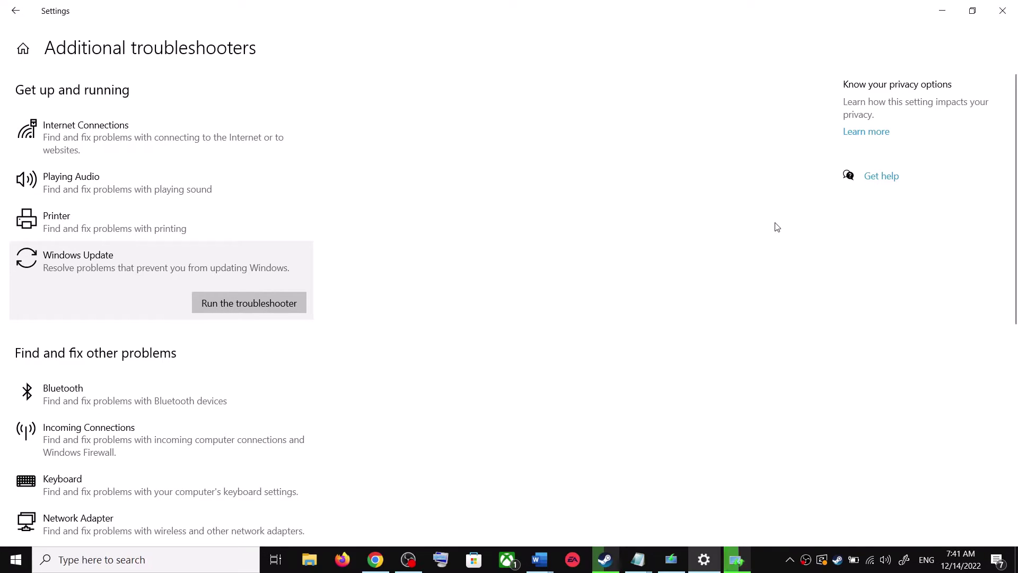
- Switch to the Fix Update document, scroll to Step 2 and follow its Microsoft Update Assistant download link
left_click(551, 563)
left_click(627, 511)
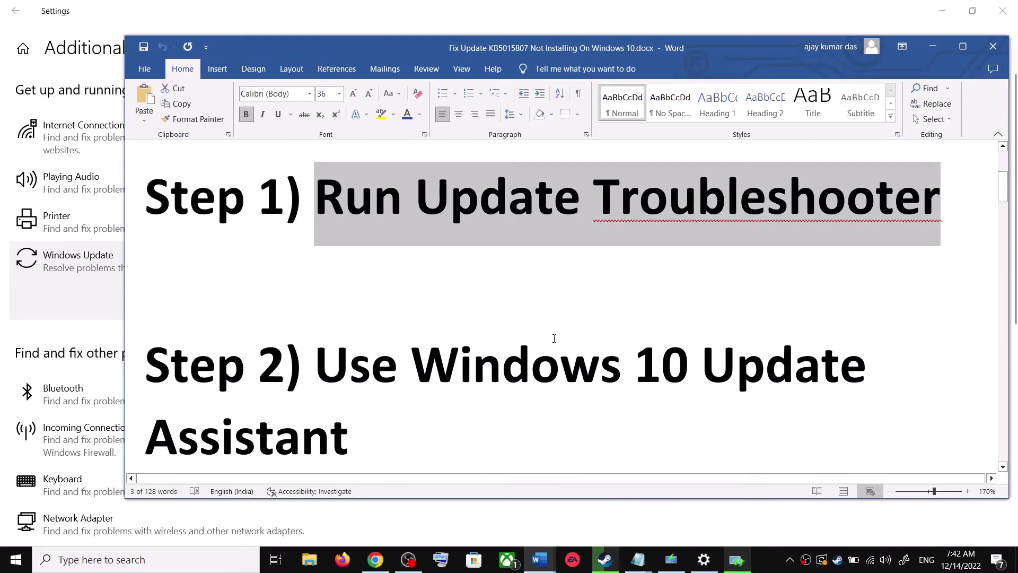
scroll(342, 356, "down", 1)
left_click_drag(350, 334, 415, 412)
scroll(657, 392, "down", 1)
triple_click(236, 403)
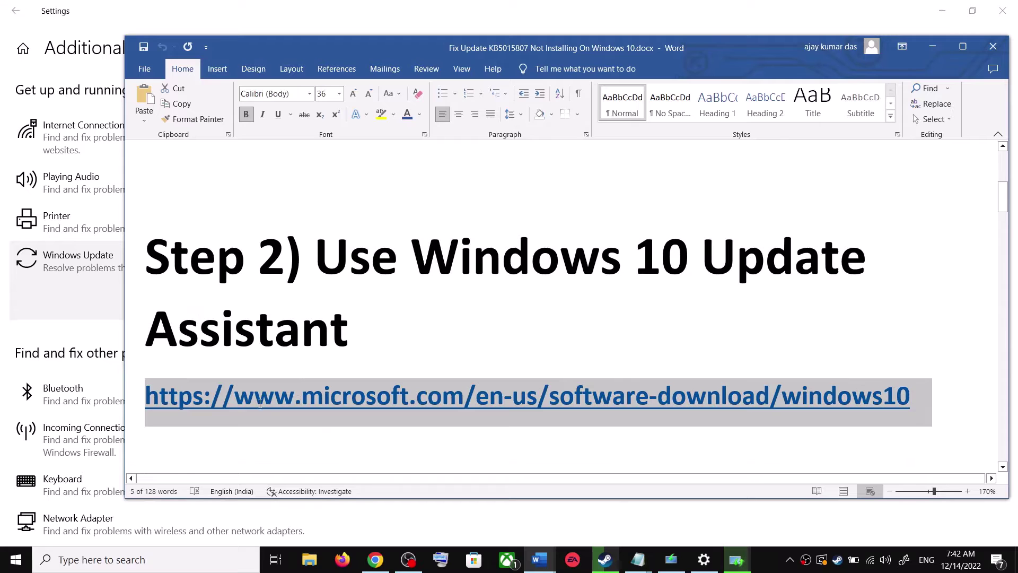
mouse_move(375, 559)
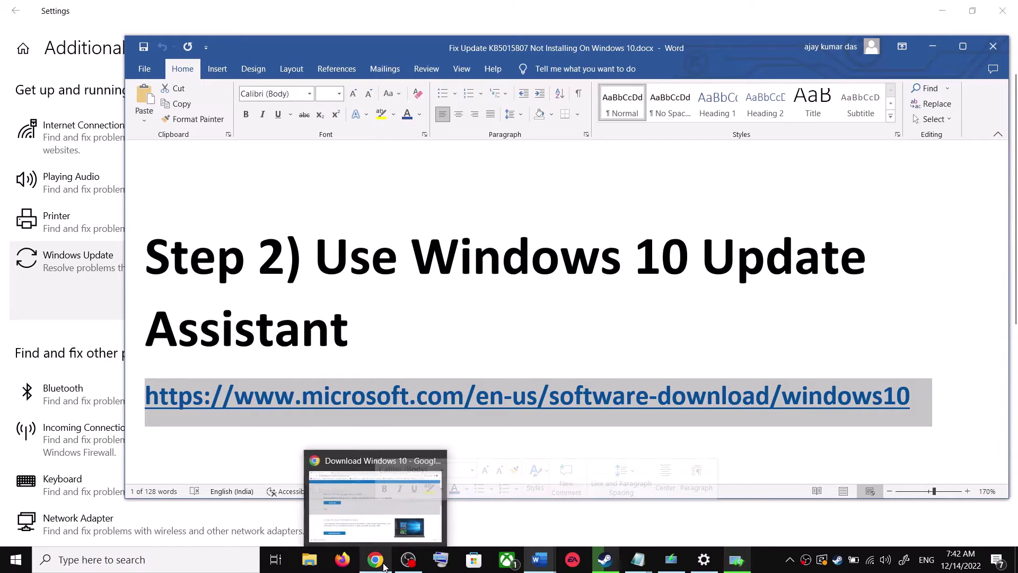
left_click(364, 509)
- Download the Update Assistant with Update now and run the Windows10Upgrade installer from the download bar
scroll(225, 295, "up", 3)
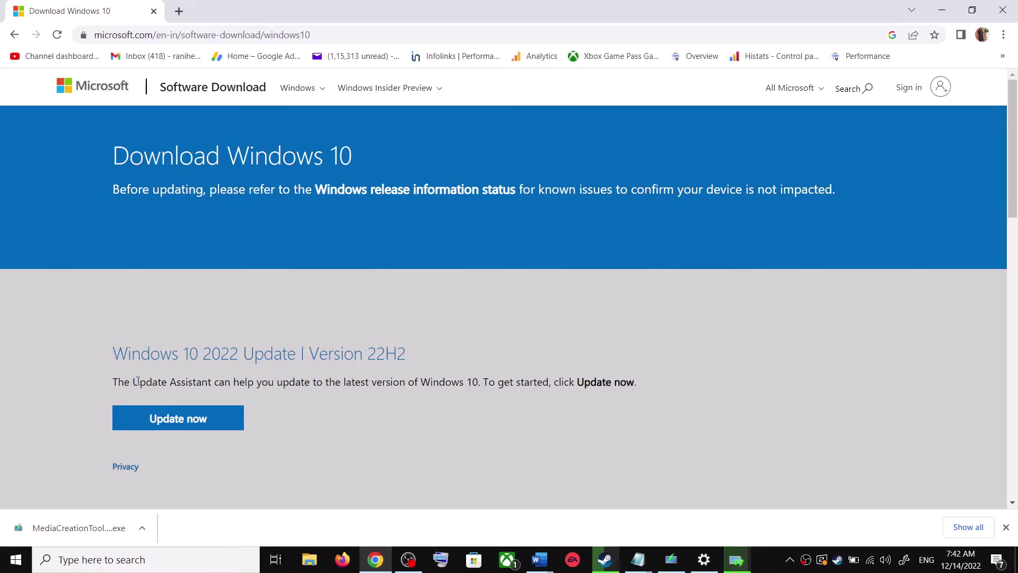
left_click_drag(131, 383, 211, 383)
left_click(203, 420)
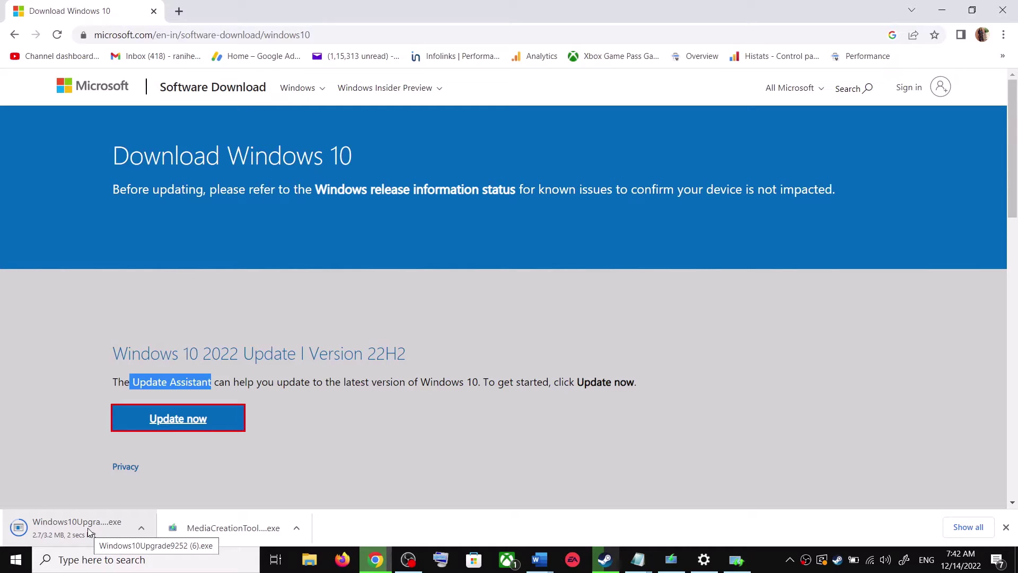
left_click(74, 530)
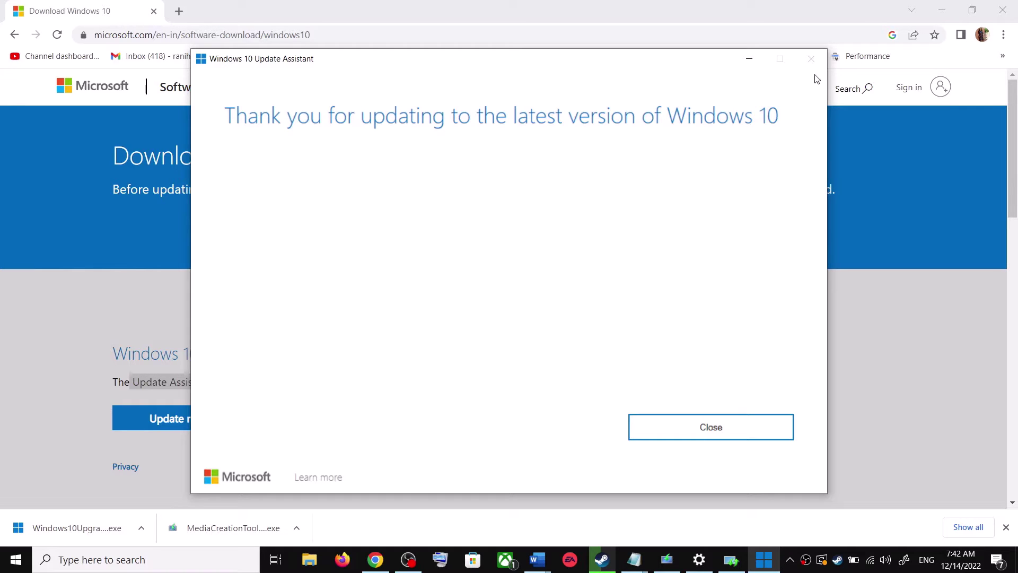
- Close the Update Assistant after it confirms the latest Windows 10 version is installed
left_click(740, 431)
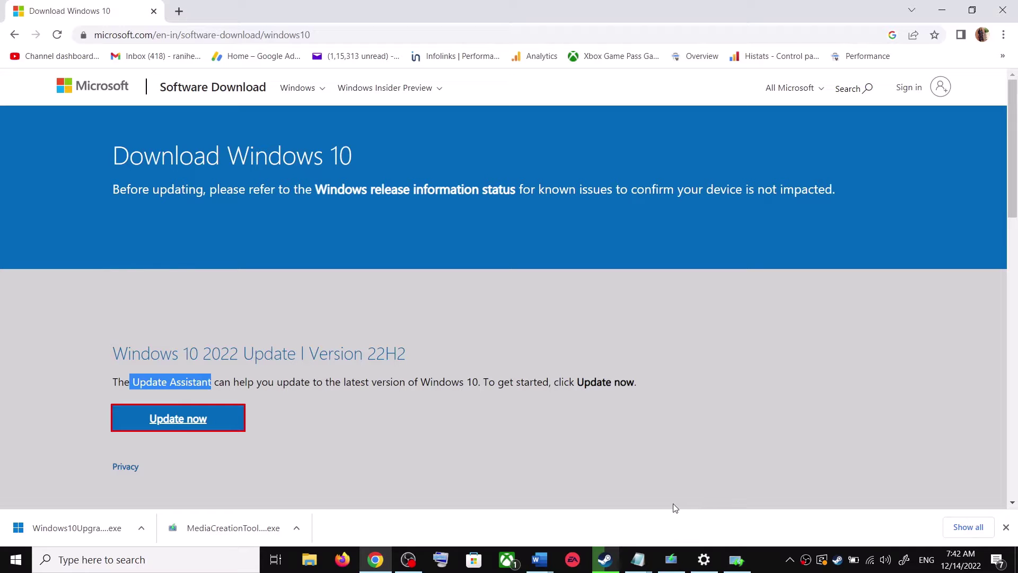
- Copy the Step 3 reset command lines, starting at the SC config line, from the fix document
mouse_move(541, 561)
left_click(633, 528)
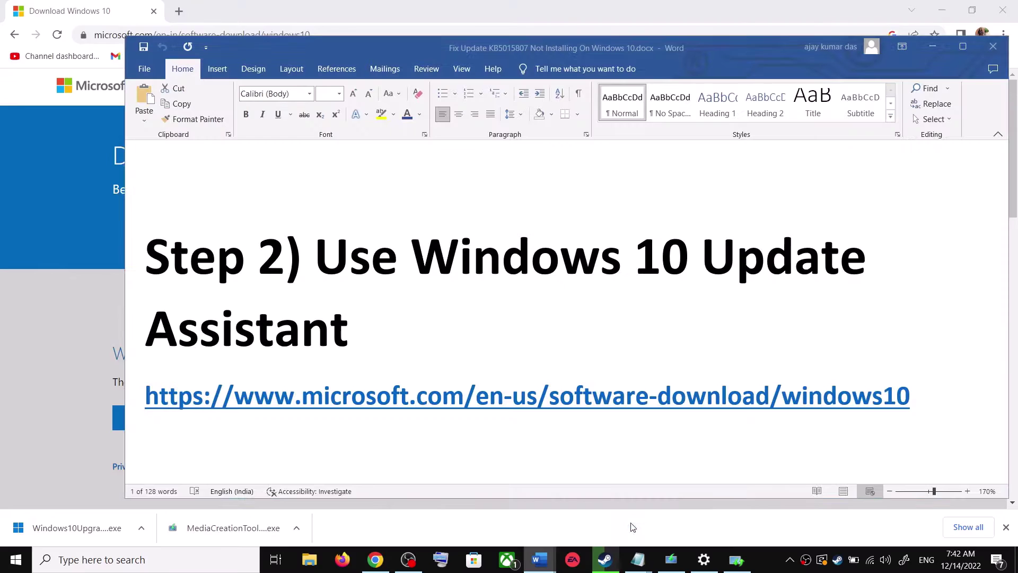
scroll(417, 357, "down", 4)
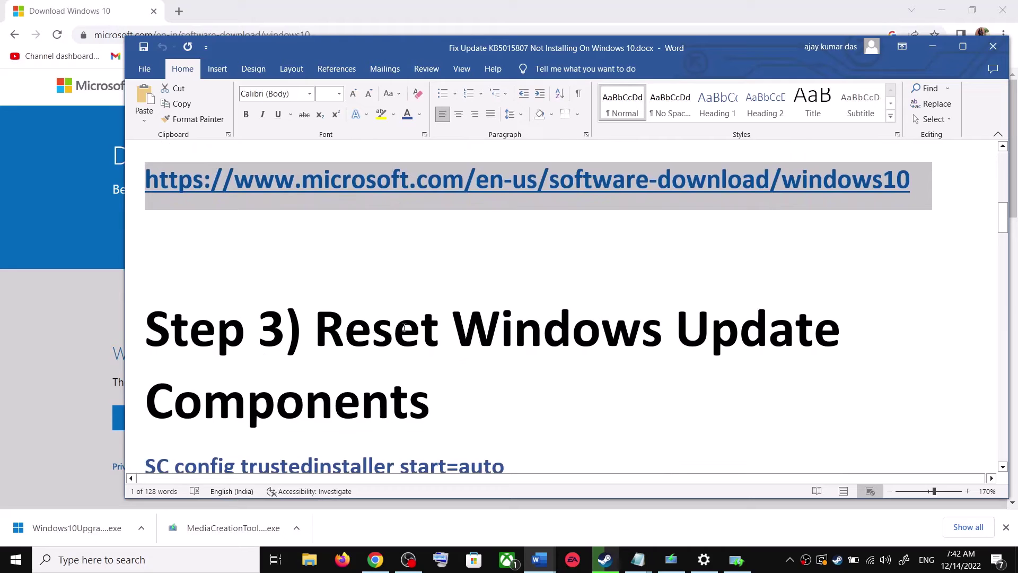
left_click_drag(348, 345, 438, 386)
scroll(318, 371, "down", 2)
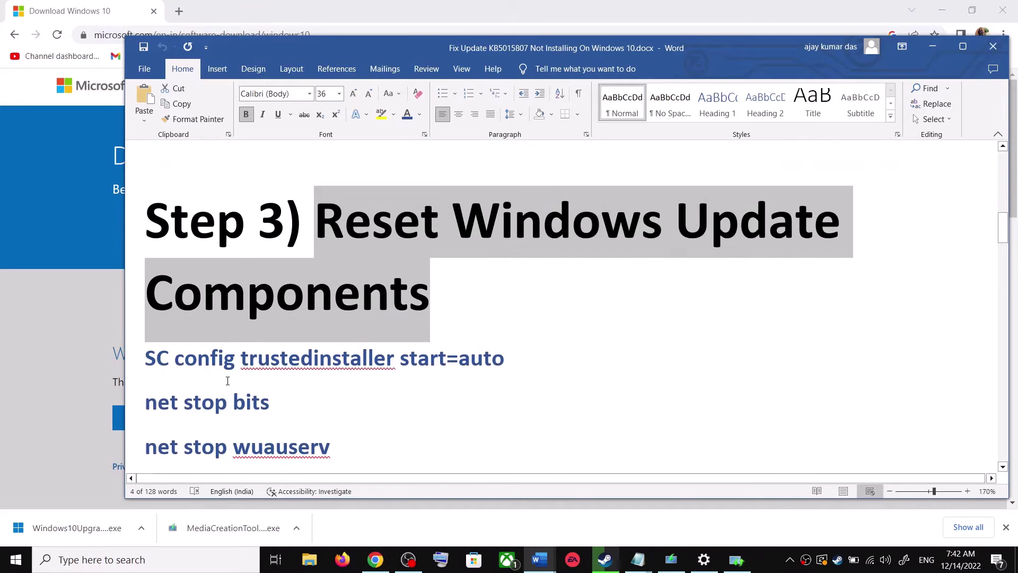
left_click(149, 357)
left_click_drag(149, 357, 336, 443)
scroll(336, 443, "down", 1)
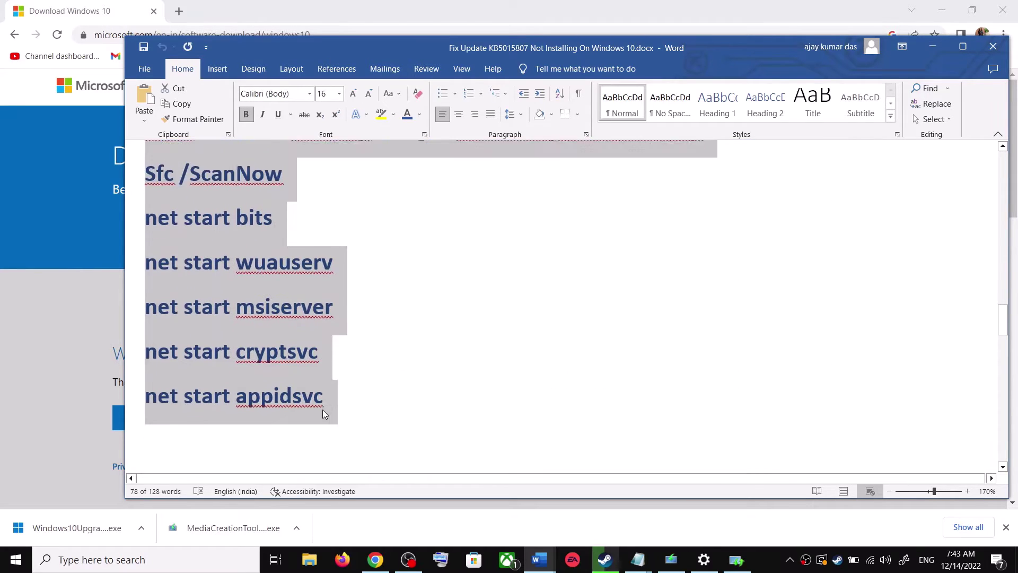
right_click(270, 298)
left_click(312, 346)
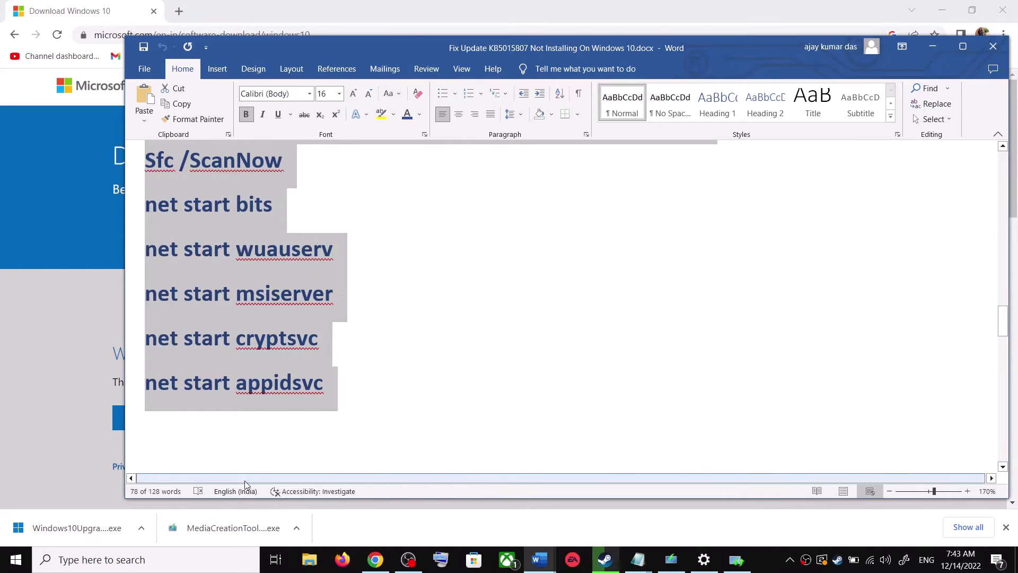
- Find Notepad through Windows search and paste the reset commands into a new file
left_click(189, 569)
type("ote")
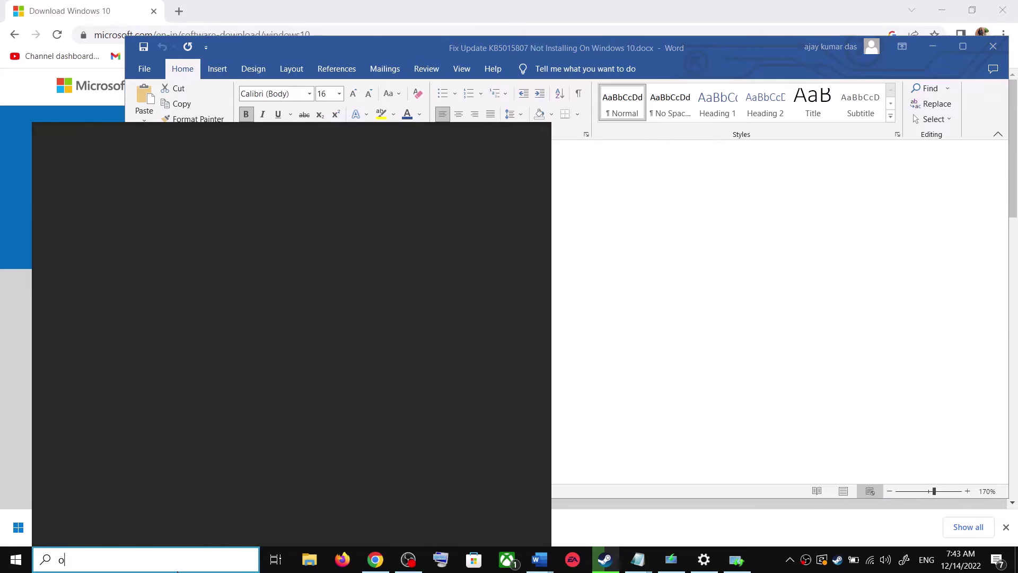
left_click(170, 193)
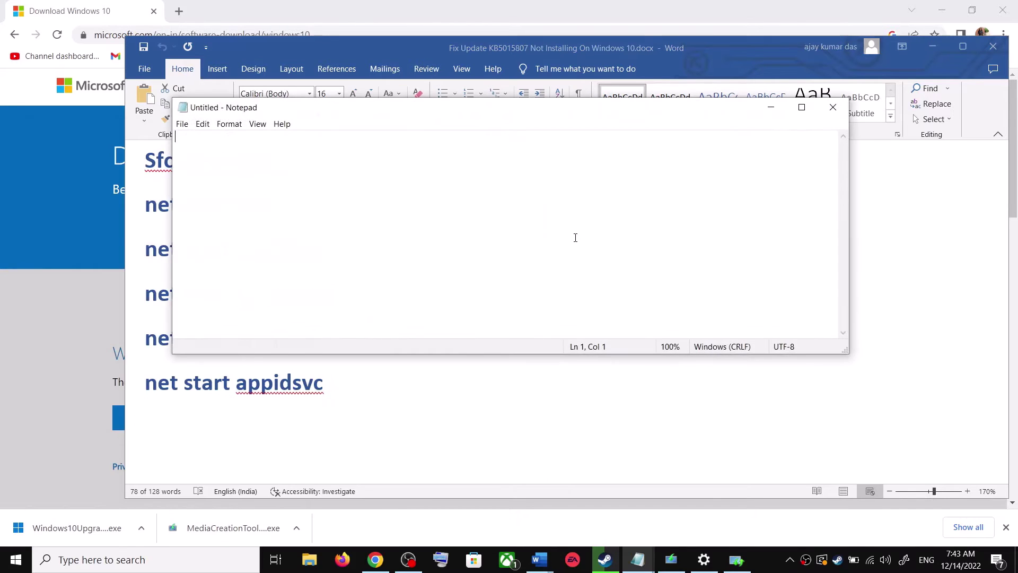
key("ctrl+v")
scroll(386, 202, "up", 3)
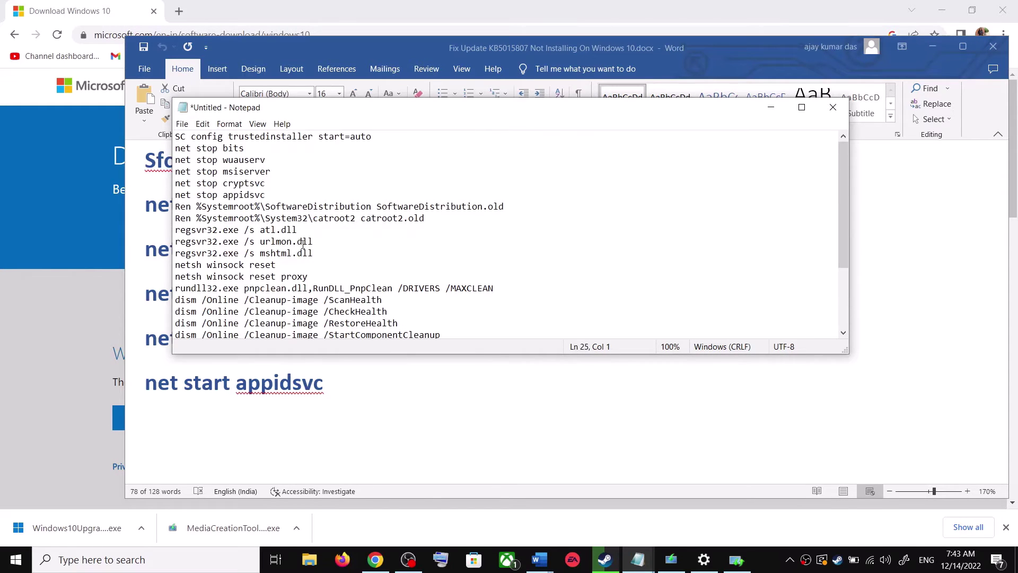
- Save the commands on the Desktop as Wufix.bat with type All Files, then show the desktop
left_click(182, 123)
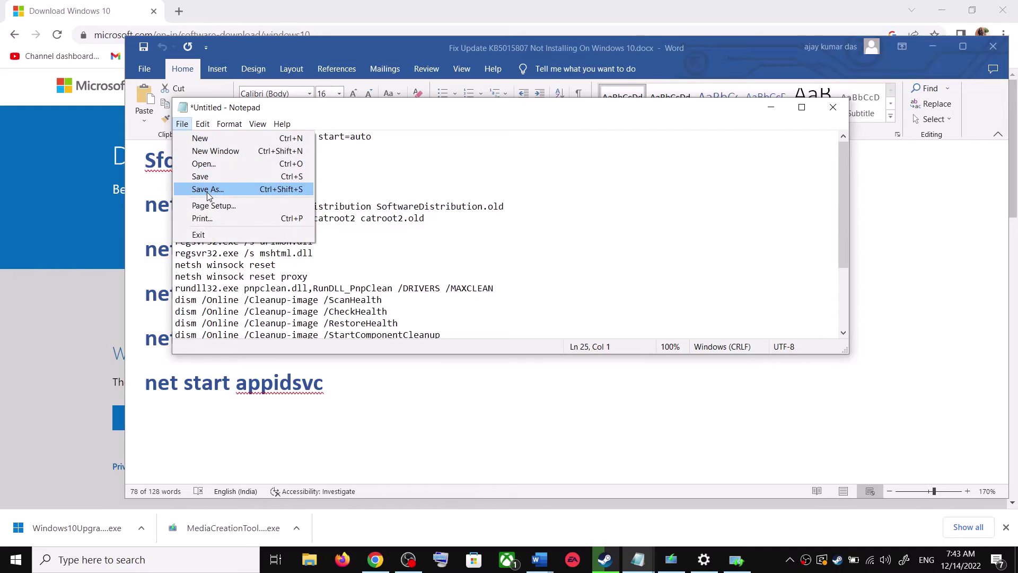
left_click(208, 190)
left_click(235, 247)
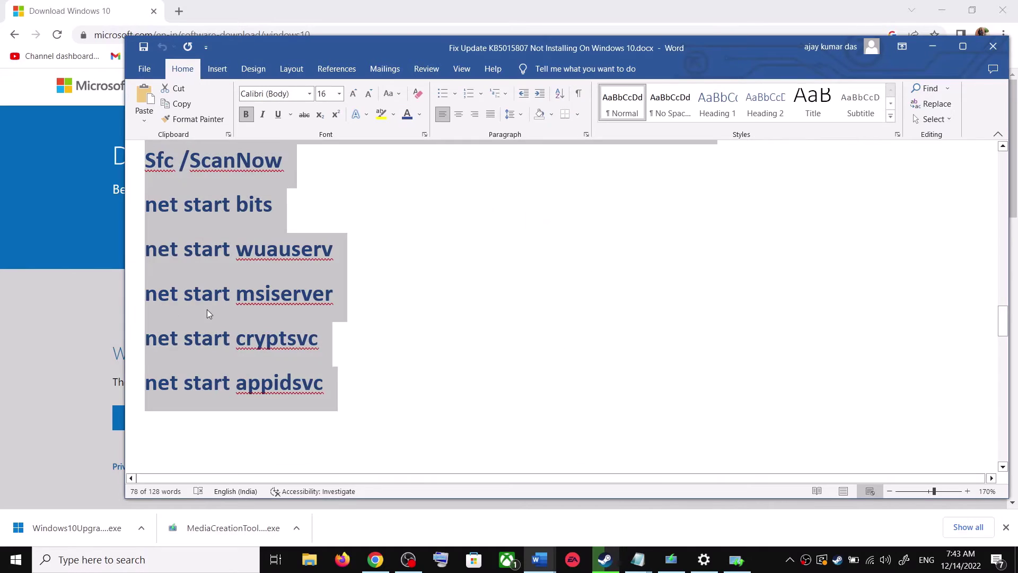
scroll(289, 335, "down", 3)
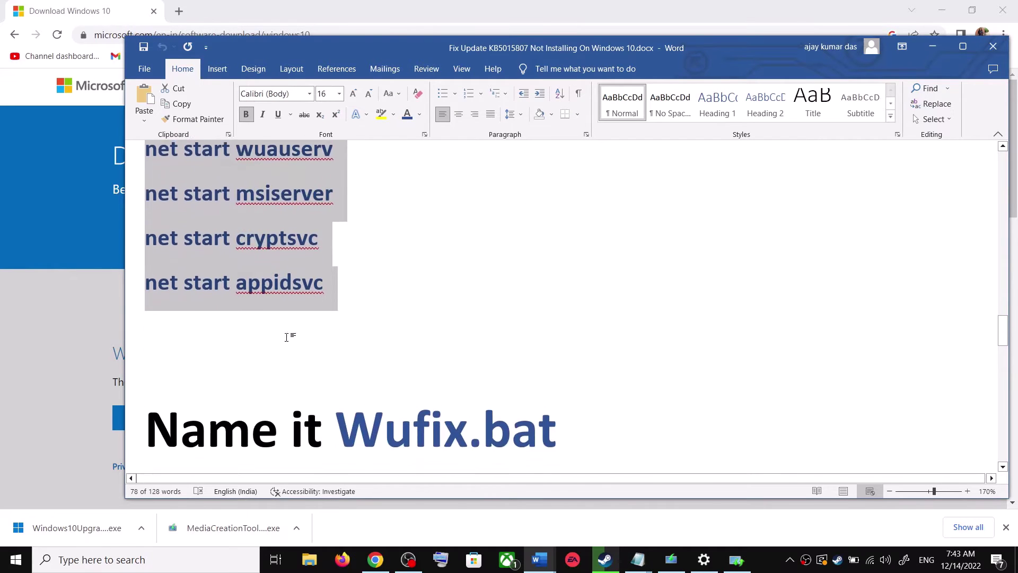
left_click_drag(569, 372, 392, 368)
key("ctrl+c")
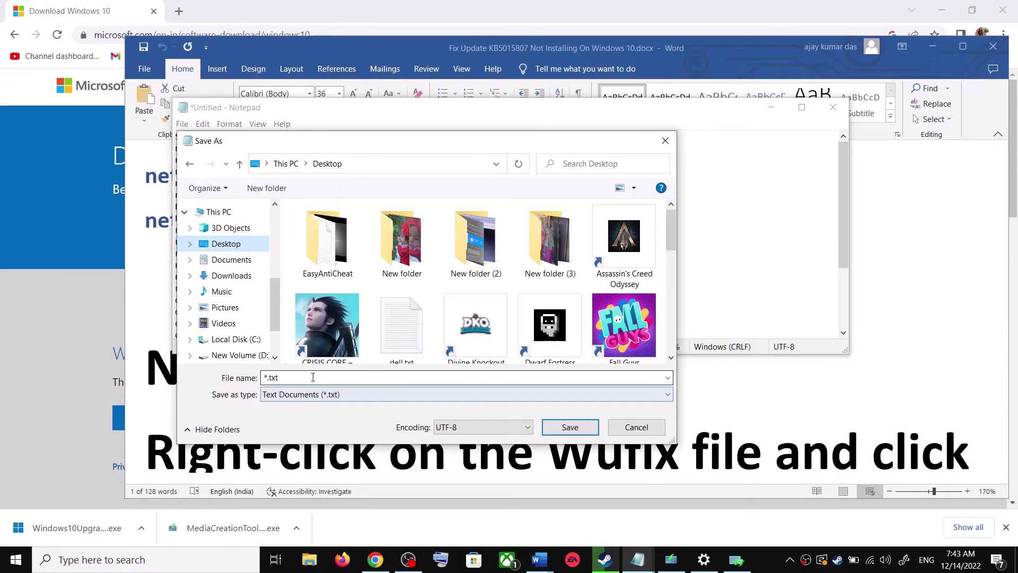
double_click(313, 377)
key("ctrl+v")
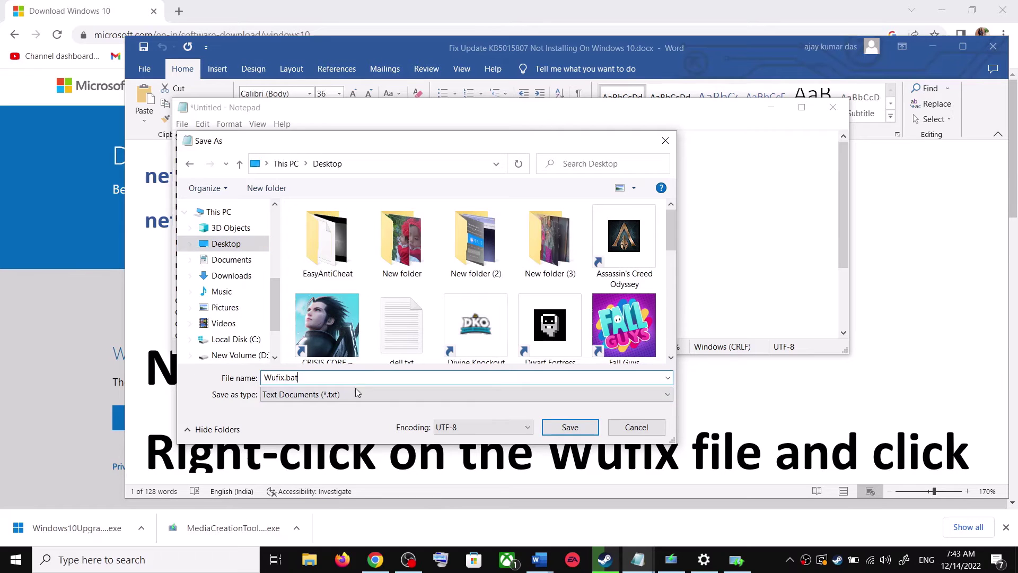
left_click(304, 400)
left_click(294, 417)
left_click(570, 427)
key("super+d")
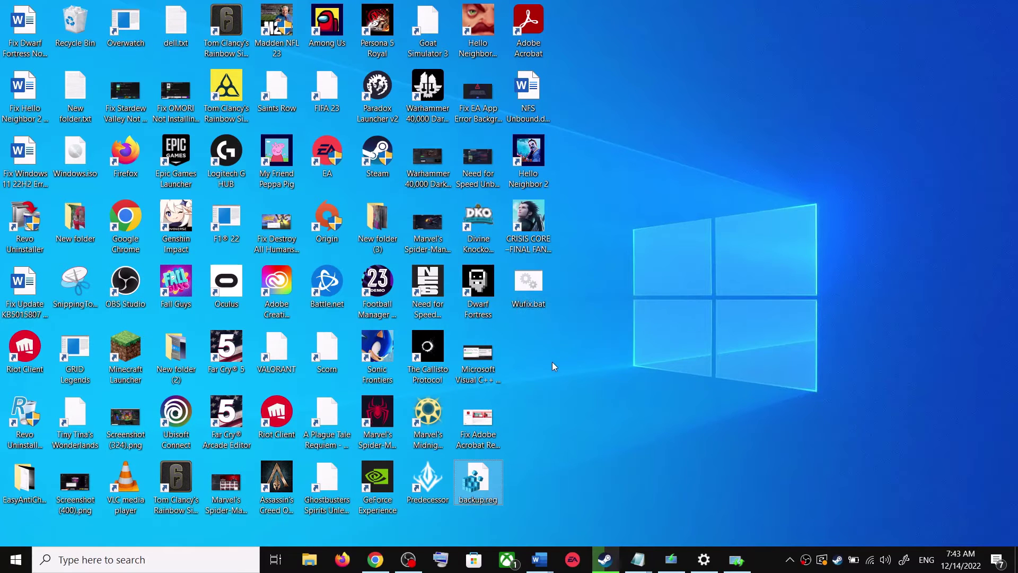
- Run the desktop Wufix.bat script as administrator from its context menu
double_click(535, 290)
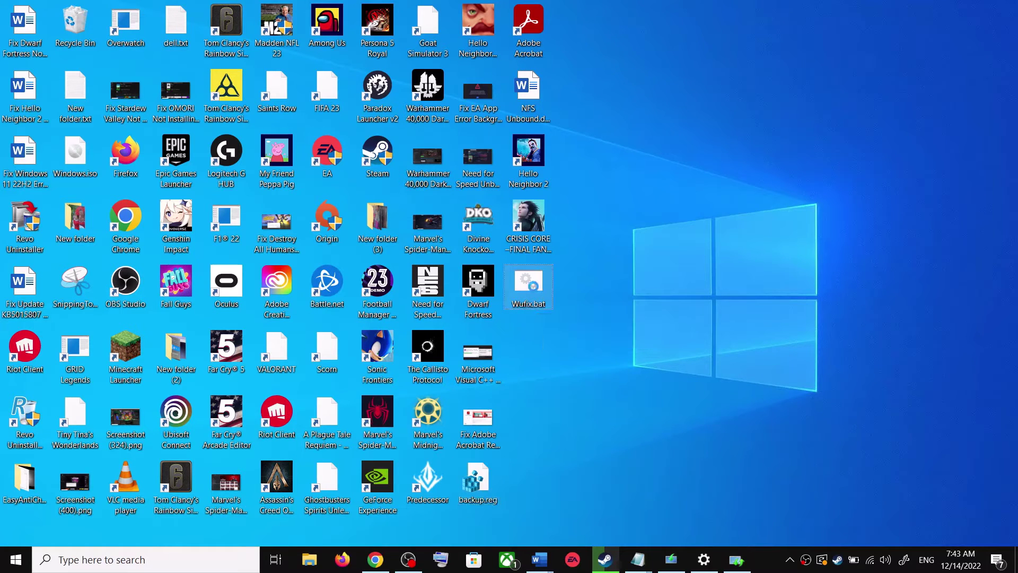
right_click(534, 289)
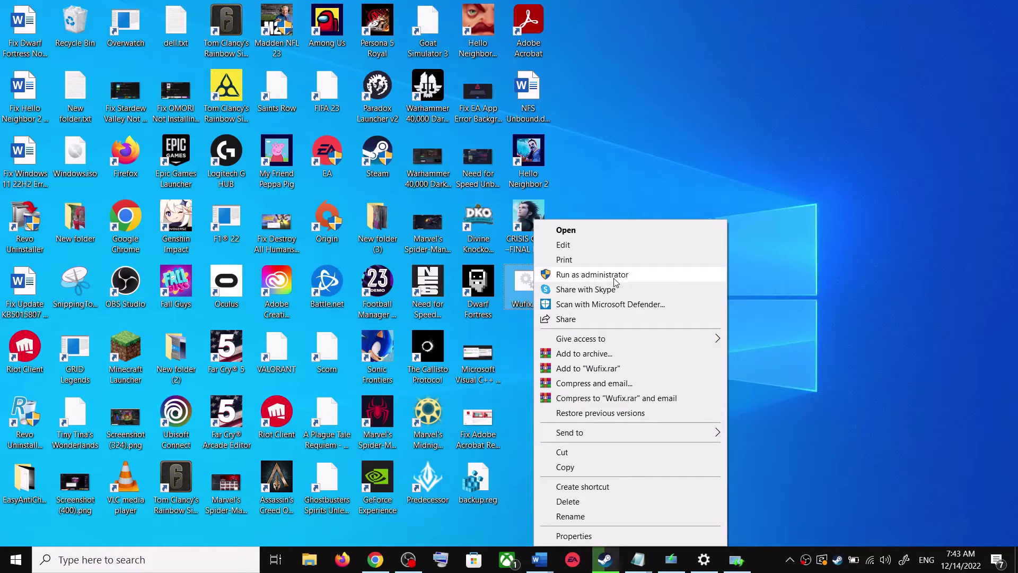
left_click(608, 183)
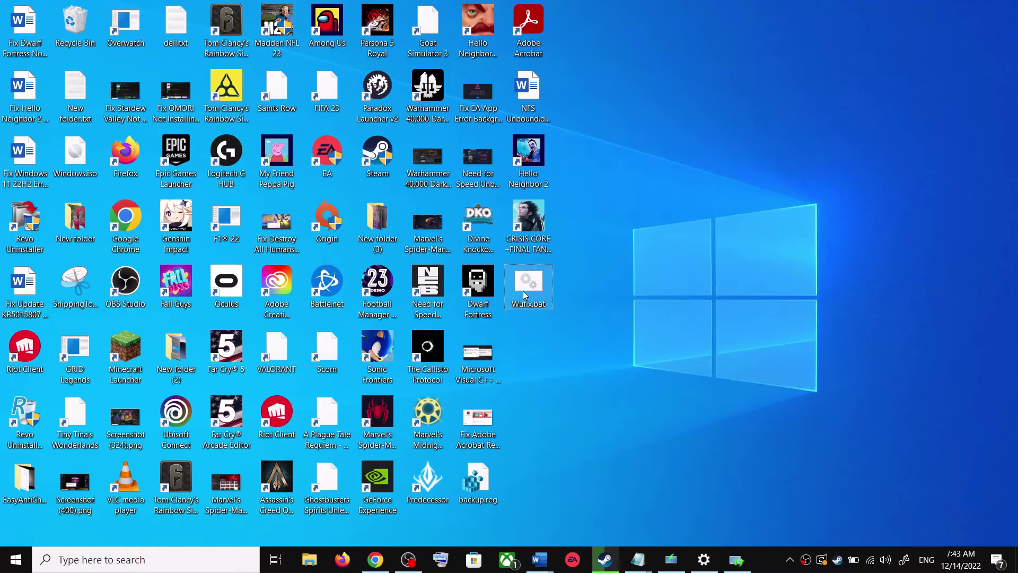
right_click(527, 295)
left_click(595, 272)
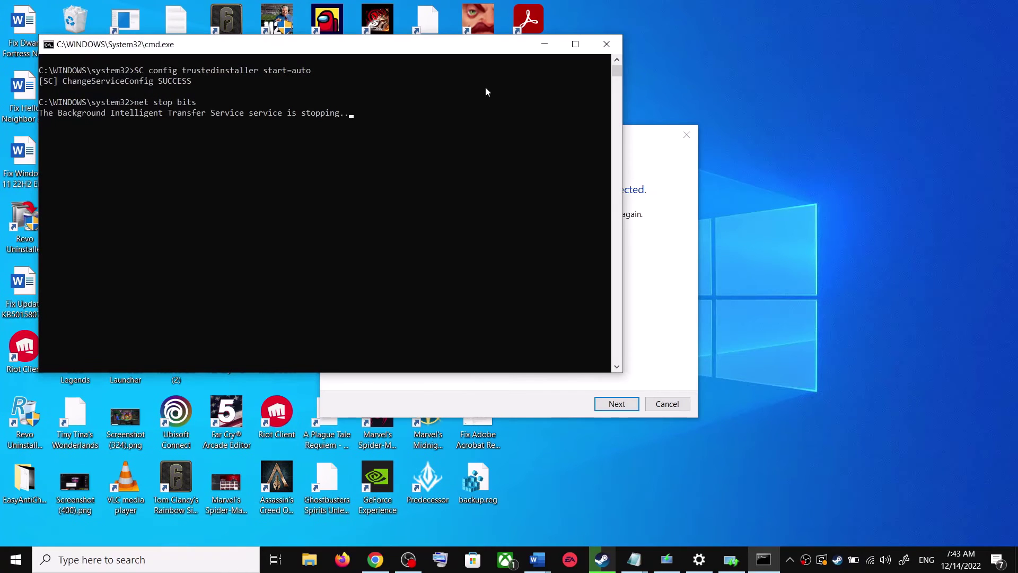
- Move the Command Prompt window aside while Wufix runs, check Start power options, then close Settings
left_click_drag(461, 48, 578, 143)
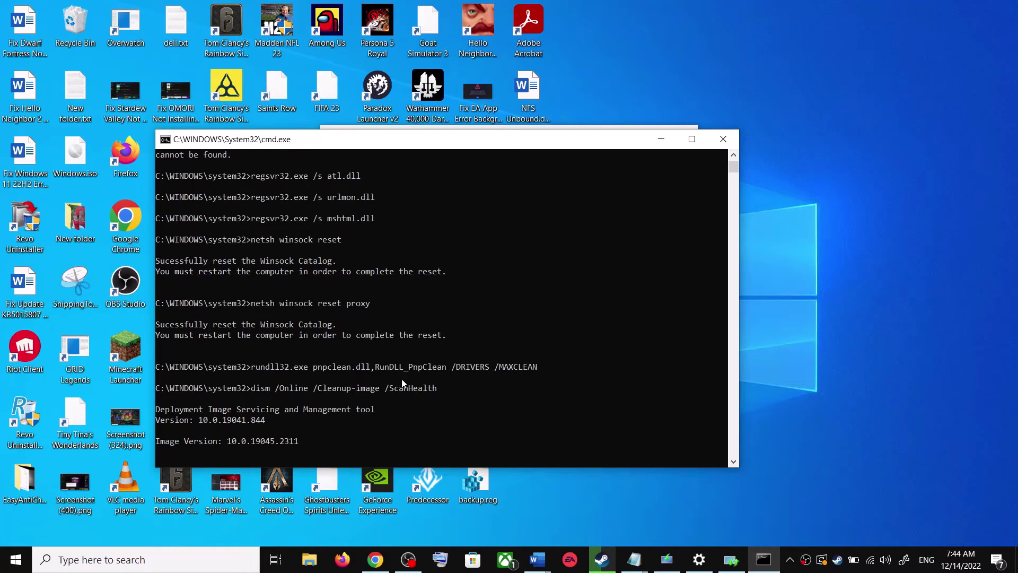
left_click(26, 518)
left_click(16, 557)
left_click(21, 531)
left_click(901, 312)
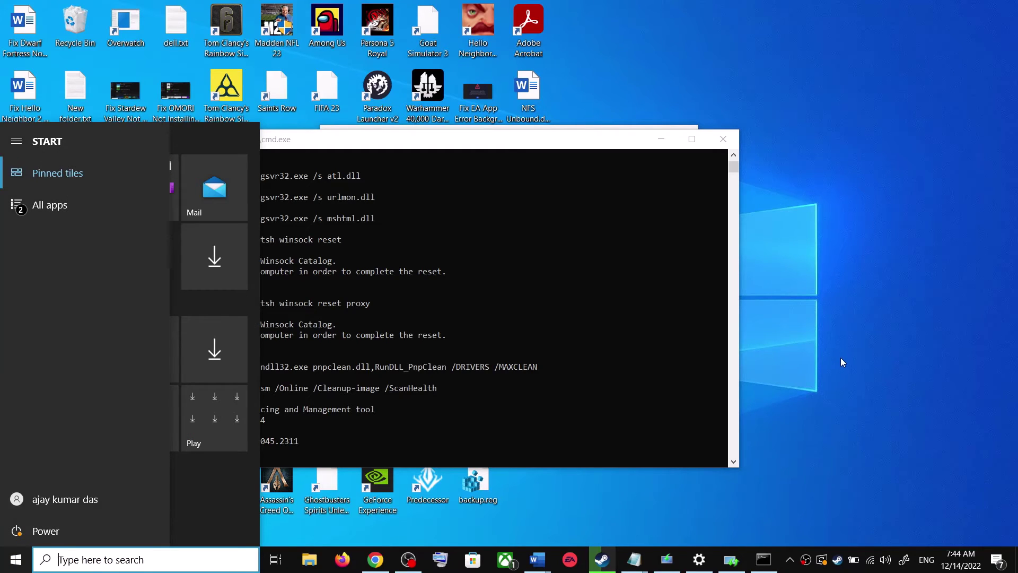
left_click(843, 360)
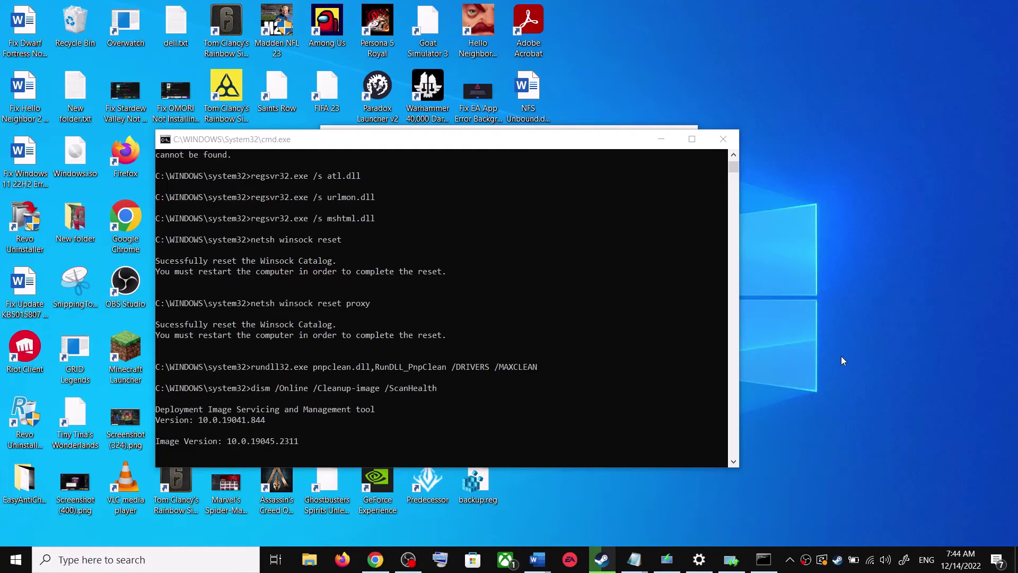
left_click(698, 552)
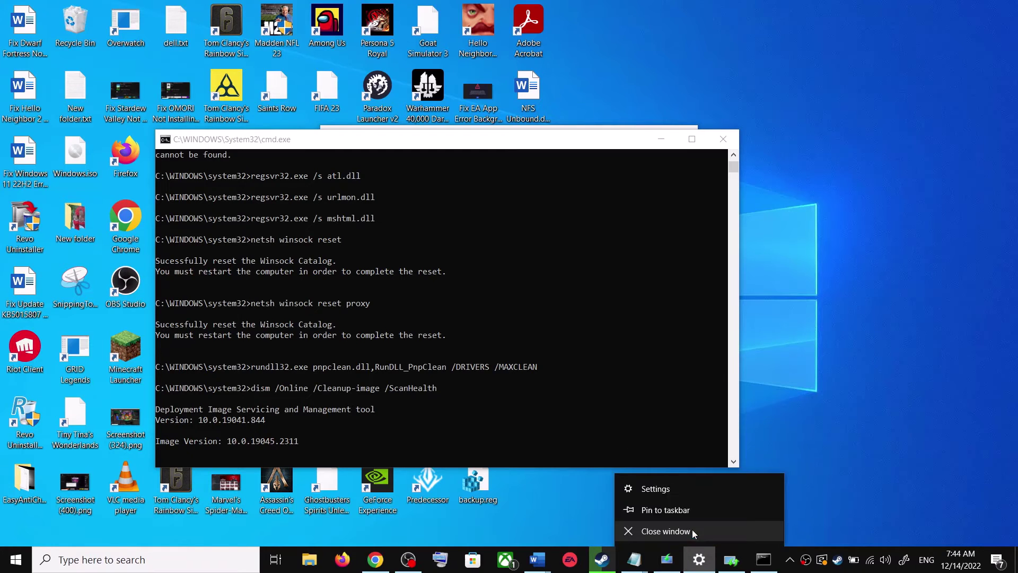
- Switch to the Fix Update document, scroll to Step 4 and open its microsoft.com software-download link
mouse_move(538, 559)
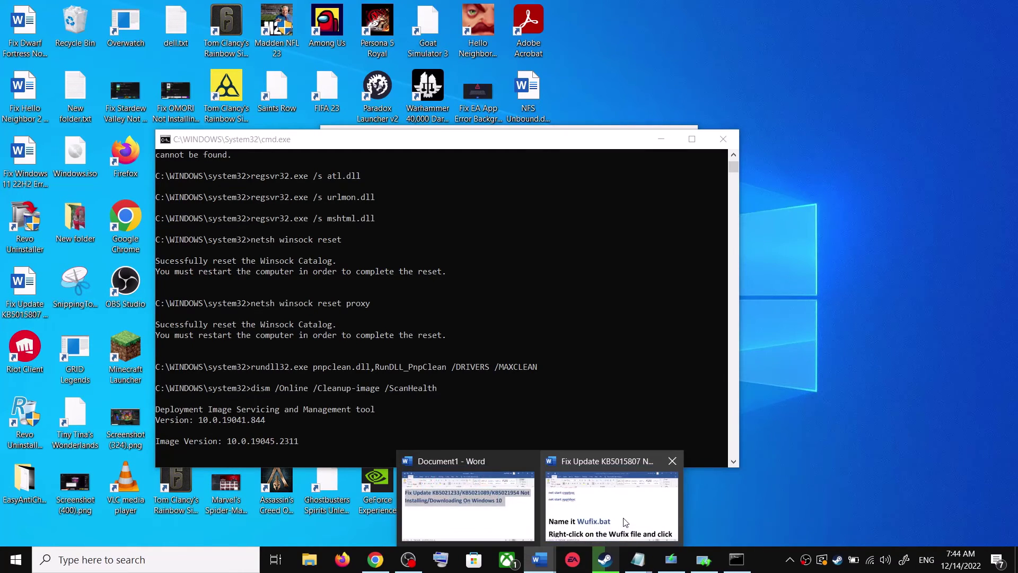
left_click(624, 522)
scroll(511, 346, "down", 2)
scroll(513, 345, "down", 5)
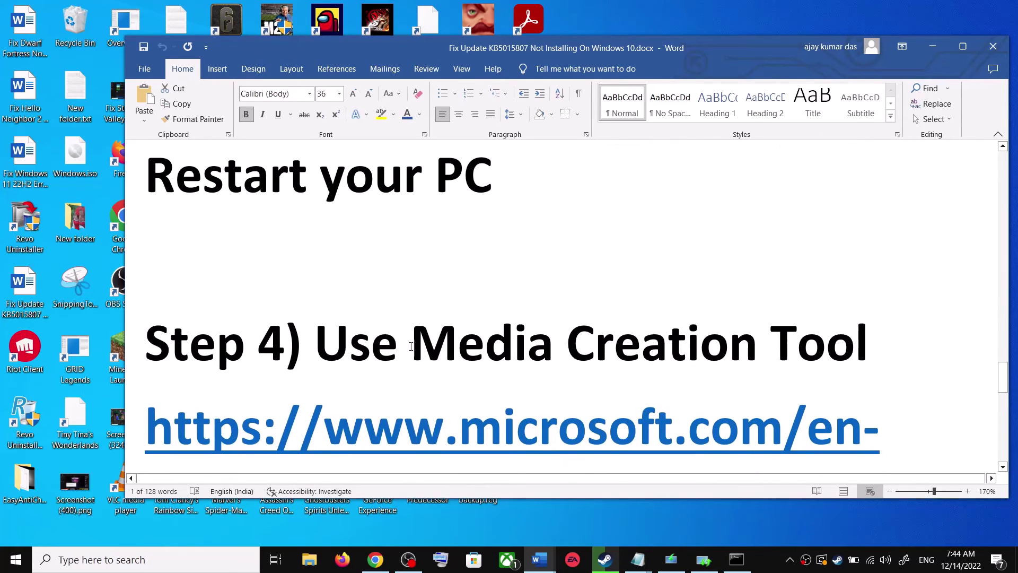
left_click_drag(364, 350, 870, 350)
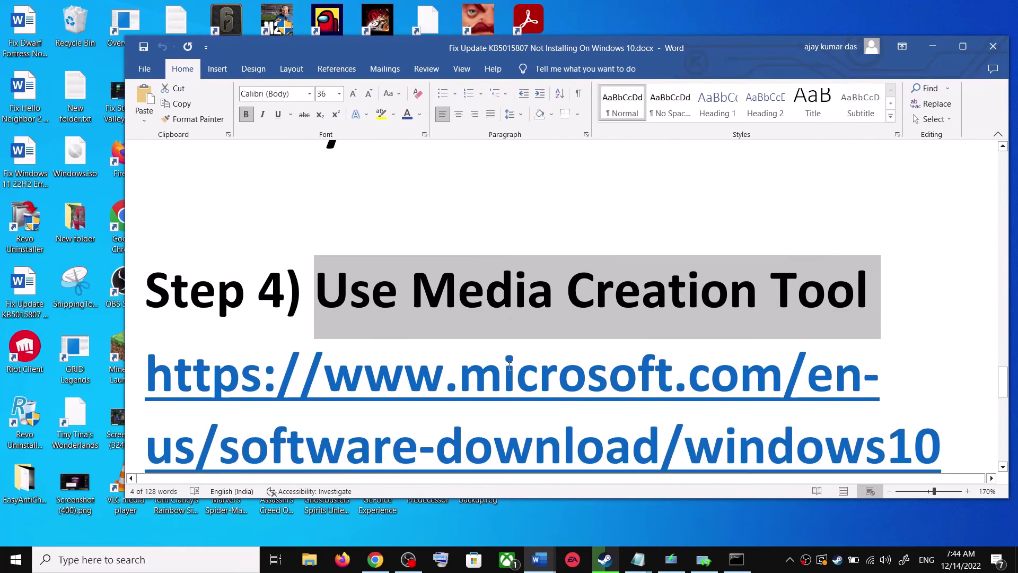
scroll(524, 367, "down", 2)
scroll(524, 367, "down", 1)
left_click(609, 337, "ctrl")
- Highlight the Media Creation Tool mention and launch the downloaded MediaCreationTool.exe
scroll(195, 317, "down", 5)
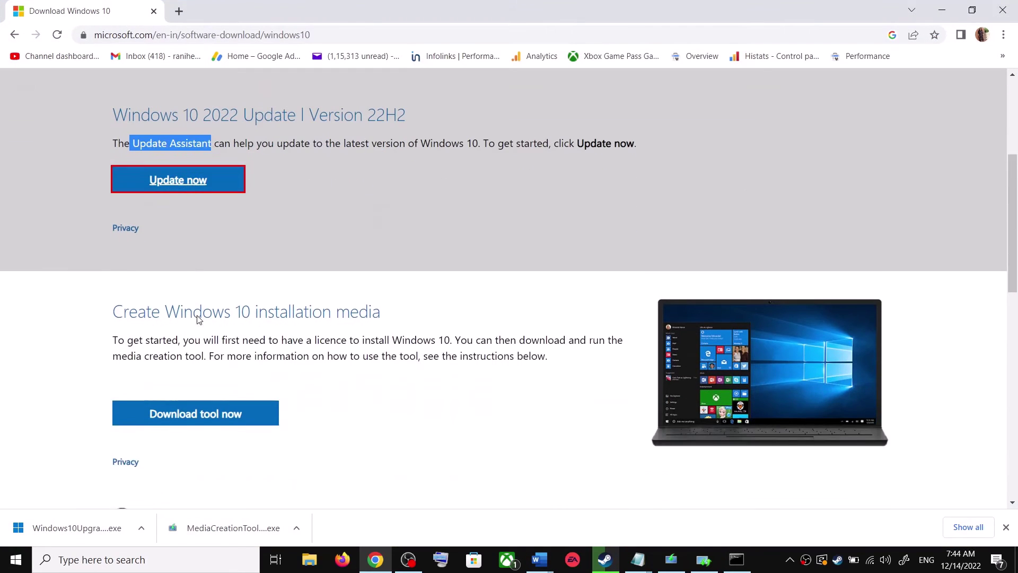
left_click_drag(118, 332, 209, 331)
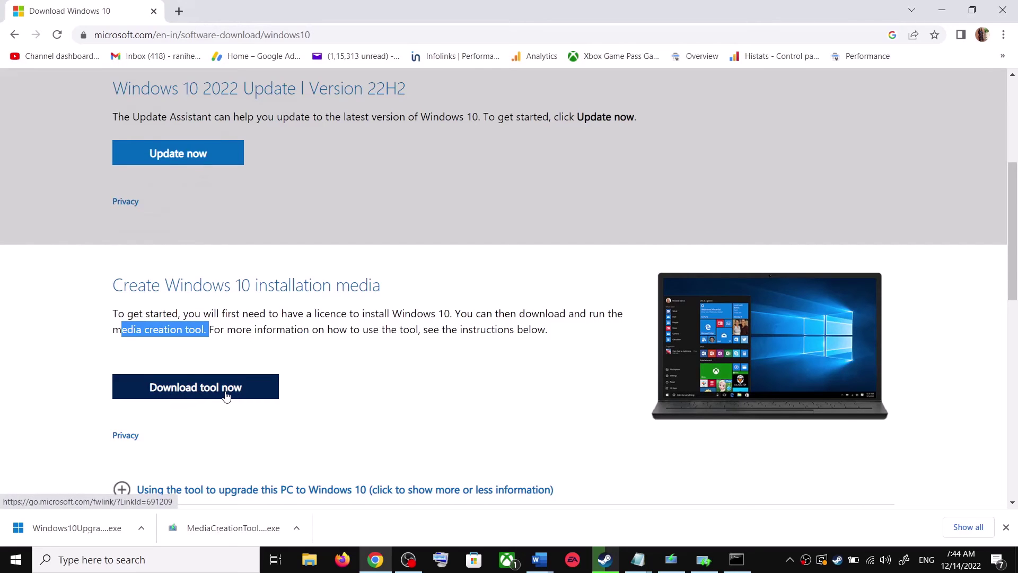
left_click(229, 532)
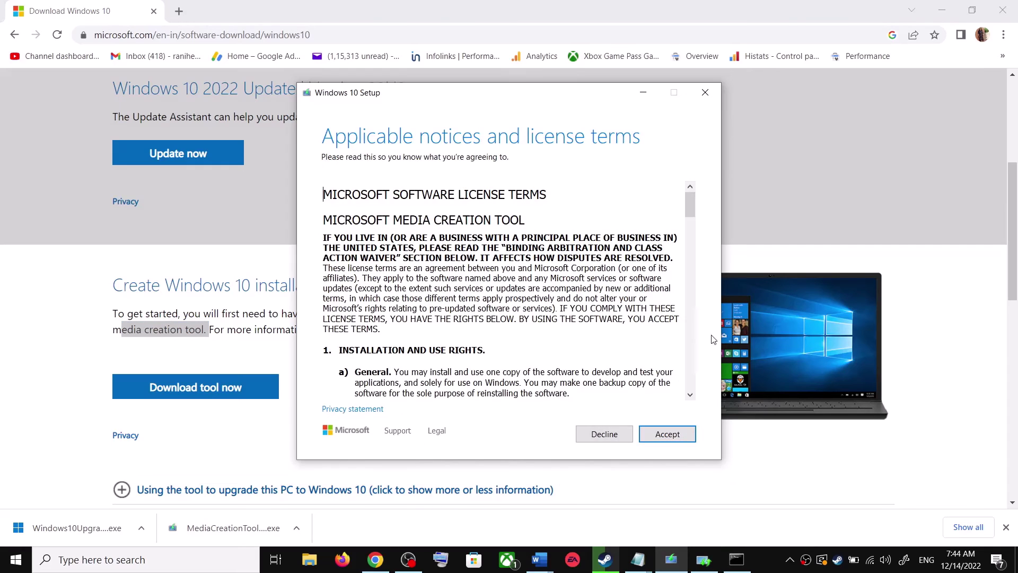
- Accept the Windows 10 Setup license terms and proceed with Upgrade this PC now
left_click(691, 433)
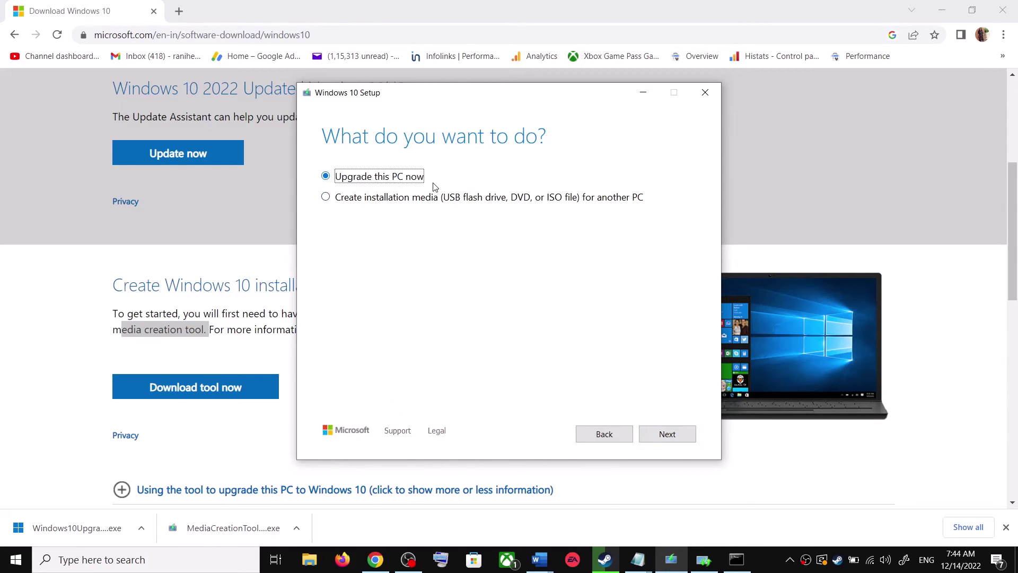
left_click(677, 435)
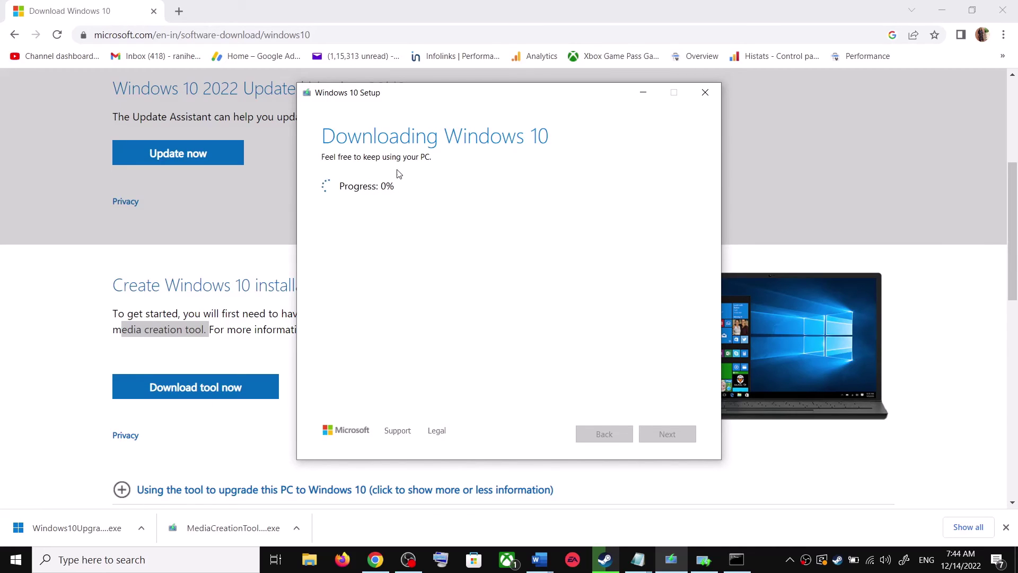
mouse_move(540, 559)
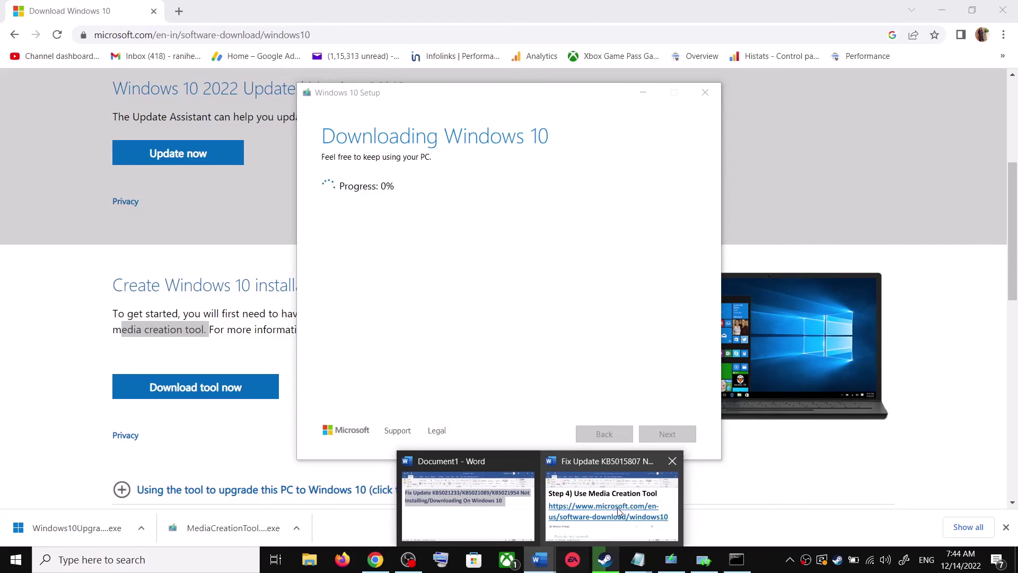
- Bring the Fix Update tutorial document to the front and maximize its window
left_click(591, 493)
scroll(706, 337, "down", 2)
scroll(706, 337, "down", 1)
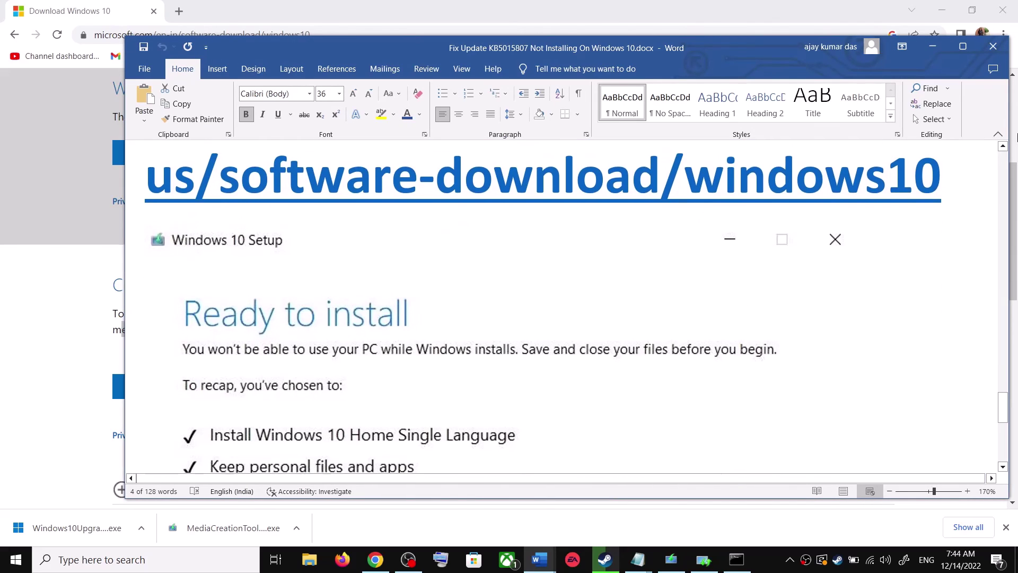
left_click(962, 47)
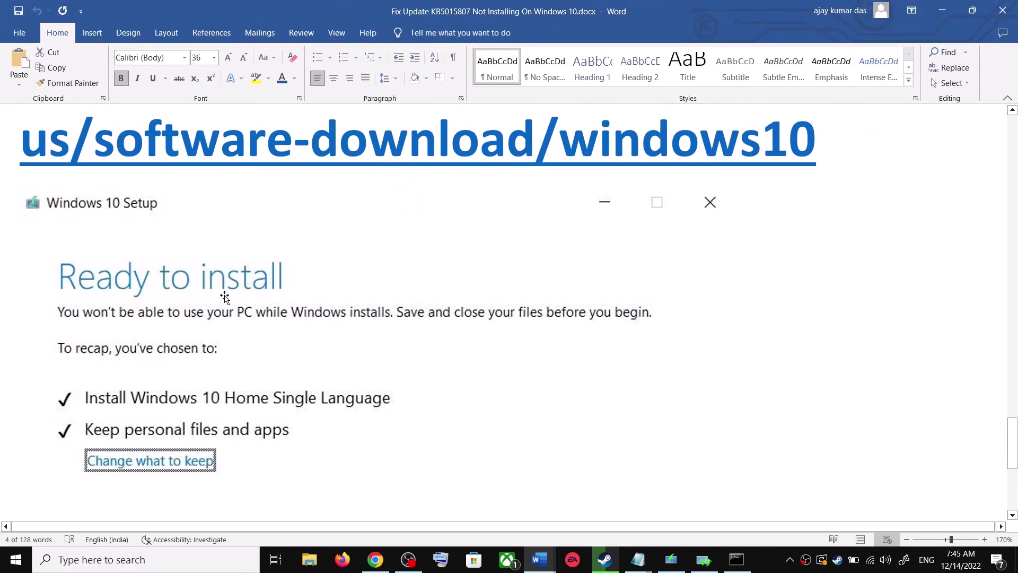
- Scroll through the Ready to install image, then switch to the Install Error 0x800f0922 document
scroll(223, 297, "down", 2)
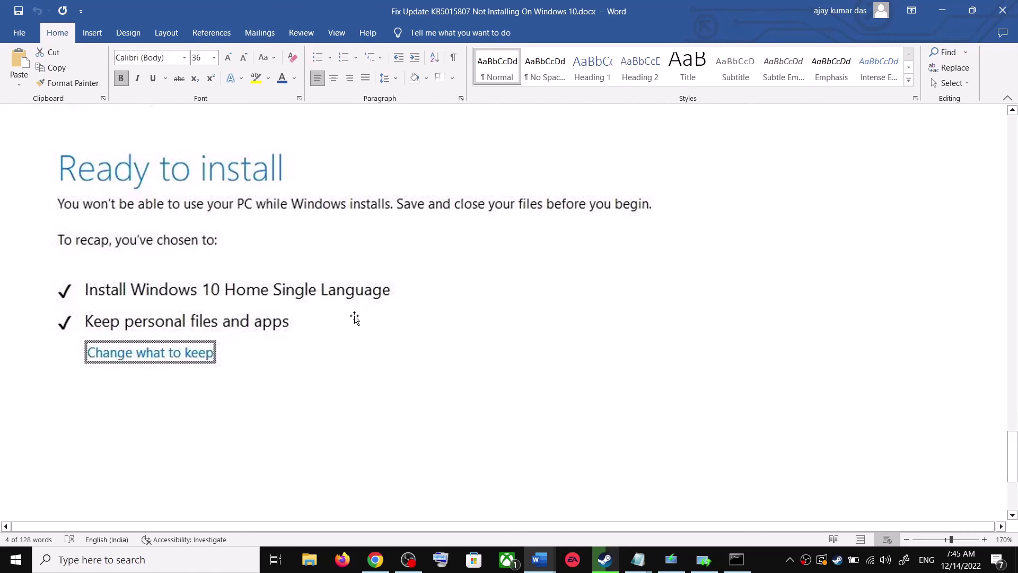
scroll(357, 321, "down", 4)
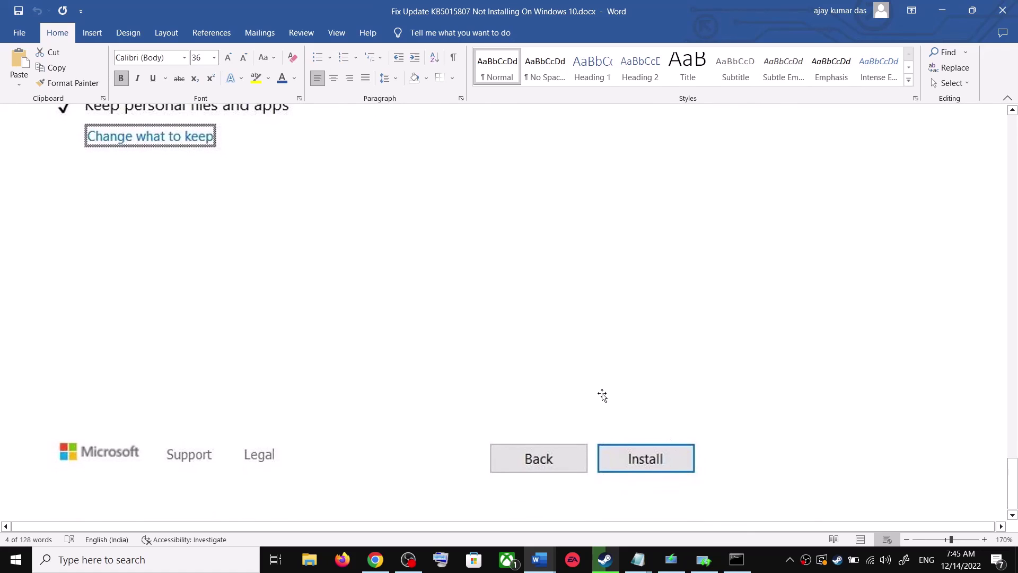
scroll(518, 366, "up", 5)
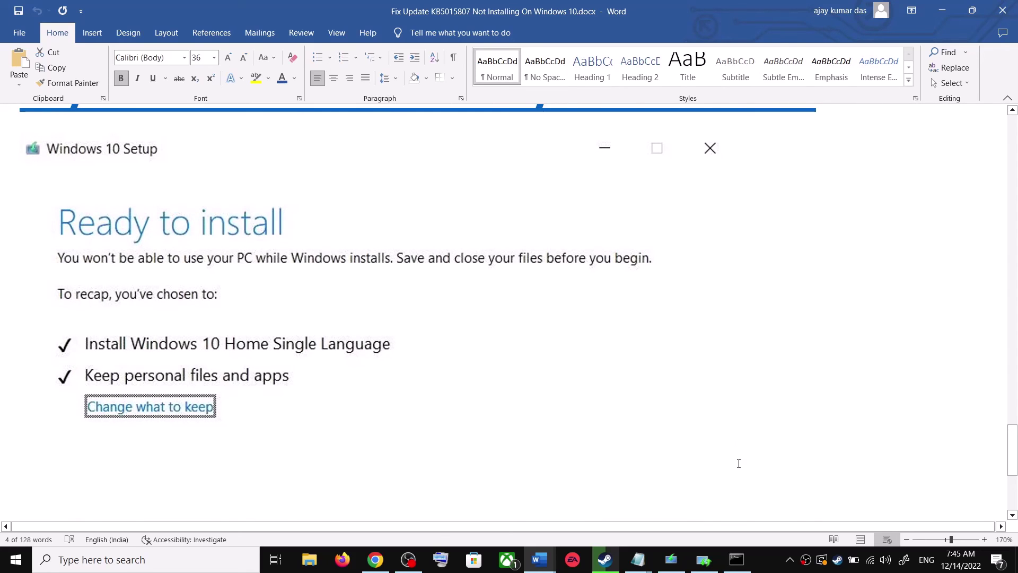
left_click(775, 561)
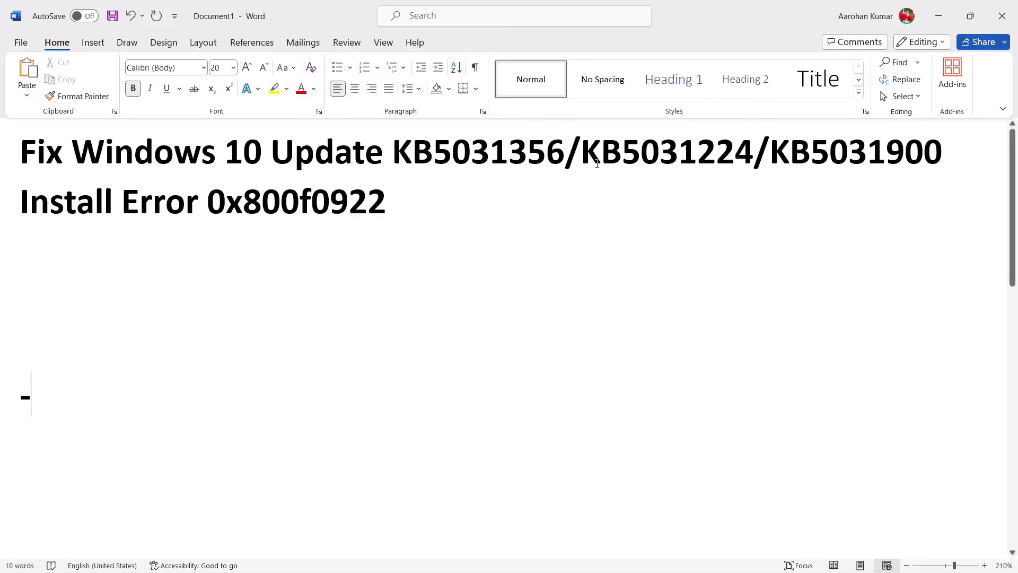
left_click_drag(427, 161, 848, 157)
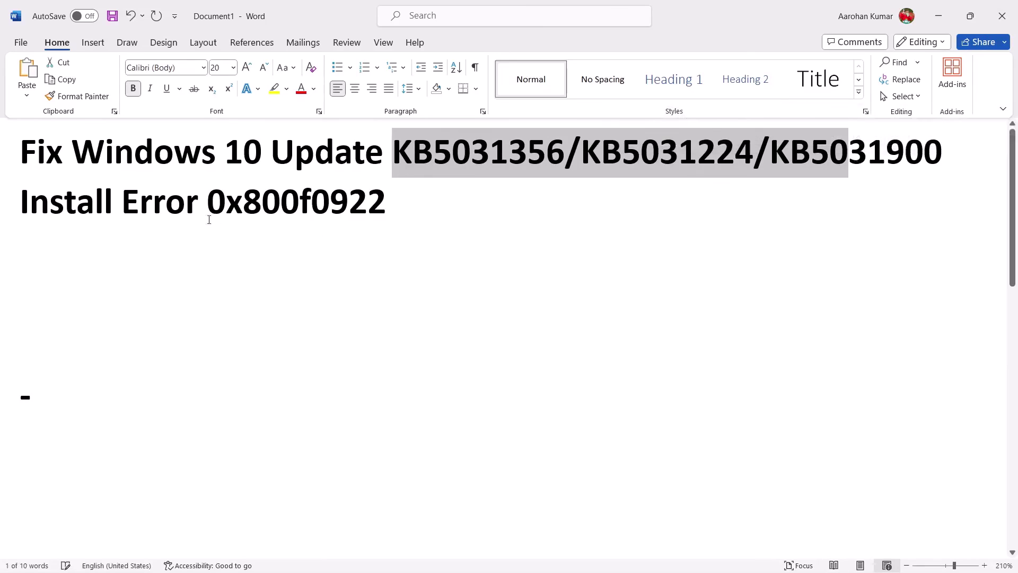
double_click(295, 208)
left_click(89, 364)
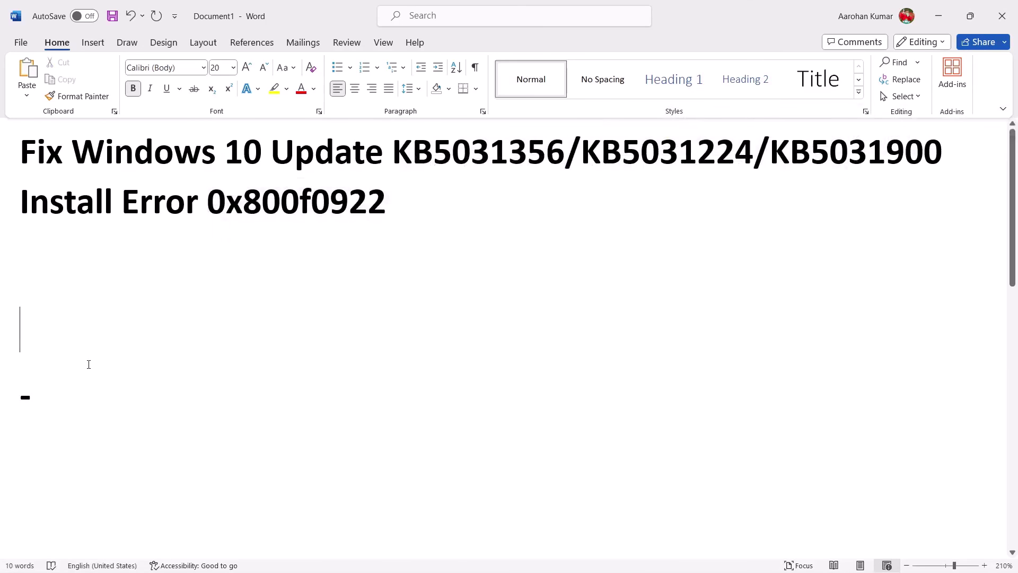